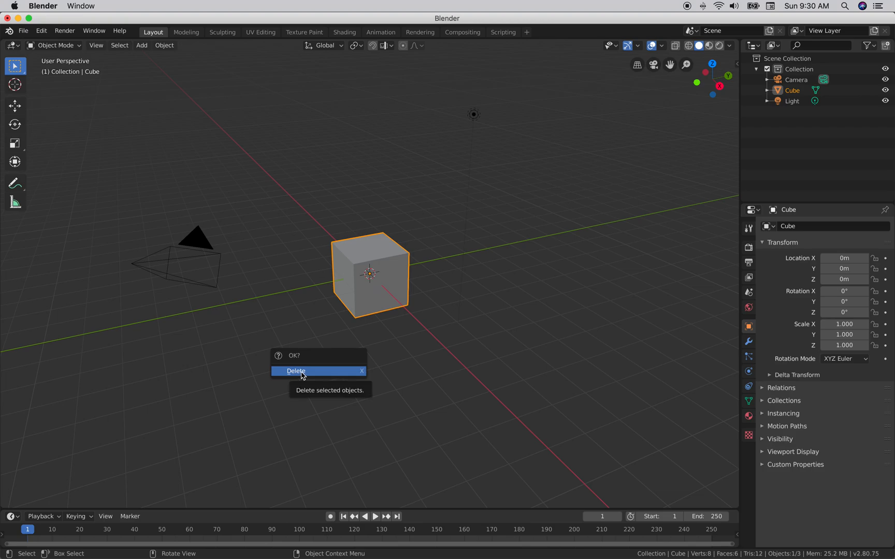
# Delete the default cube and add a text object at the scene origin.
pyautogui.click(303, 372)
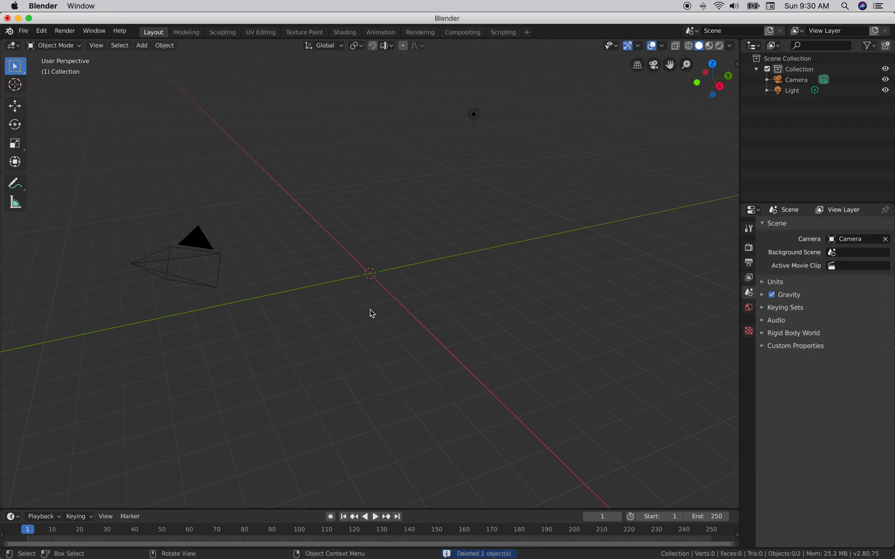
pyautogui.click(141, 46)
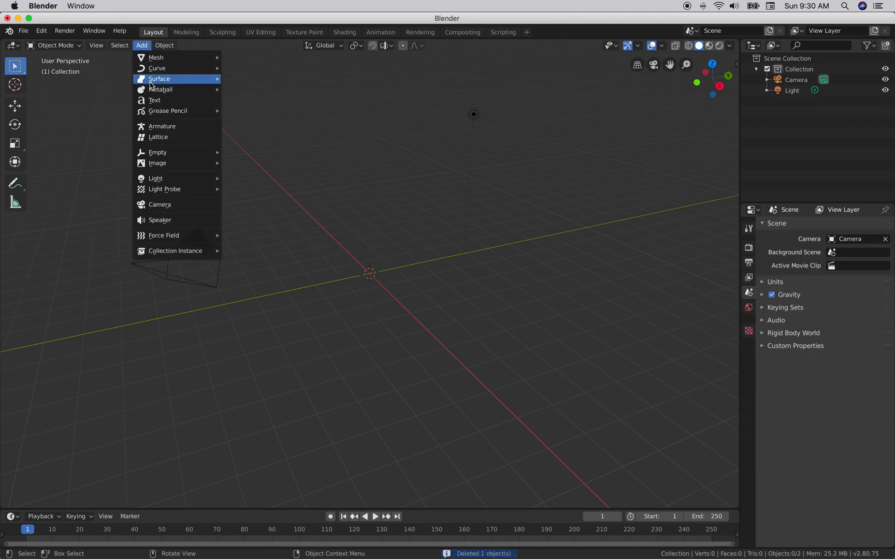
pyautogui.click(159, 103)
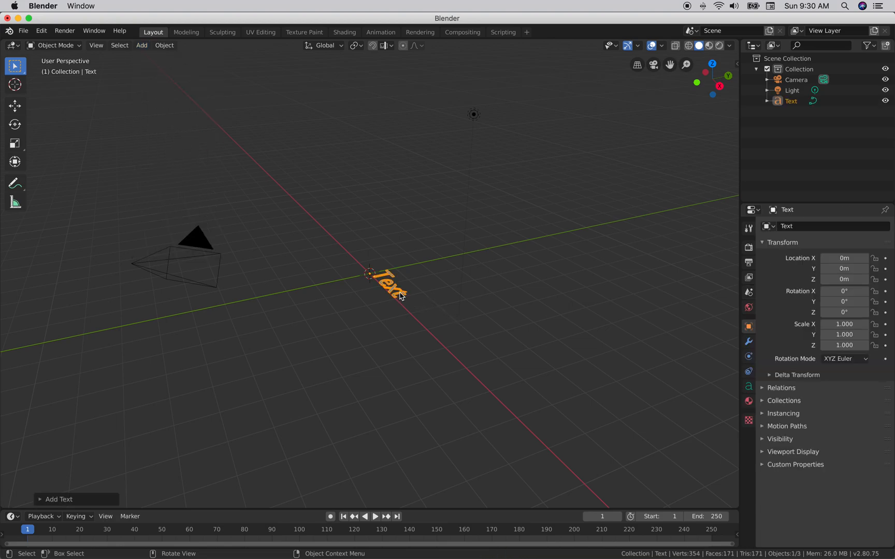
# Nudge the text by about 0.08 m and scale it up uniformly to about 4.4.
pyautogui.press('g')
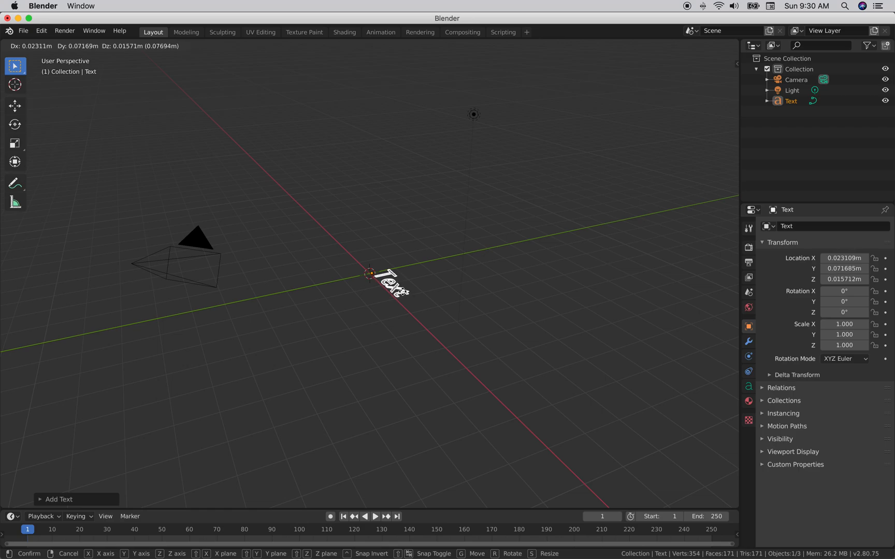
pyautogui.click(405, 295)
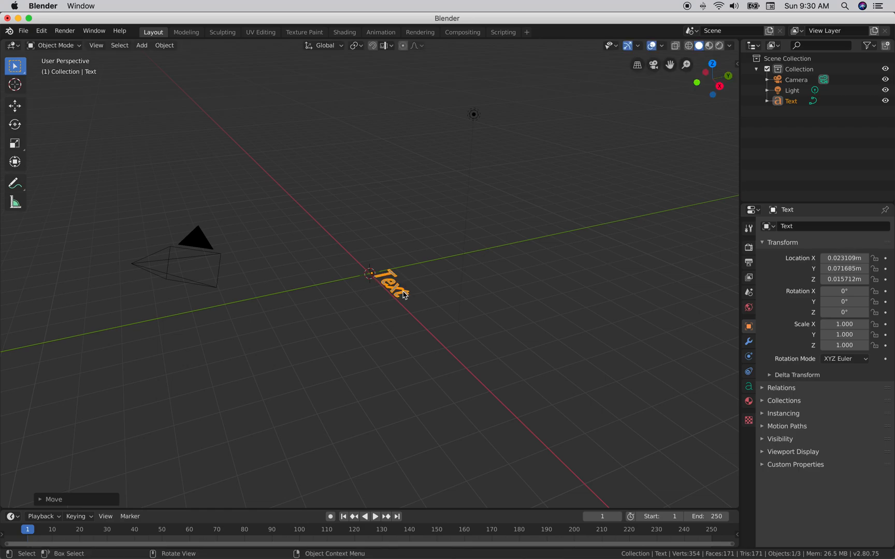
pyautogui.press('g')
pyautogui.press('s')
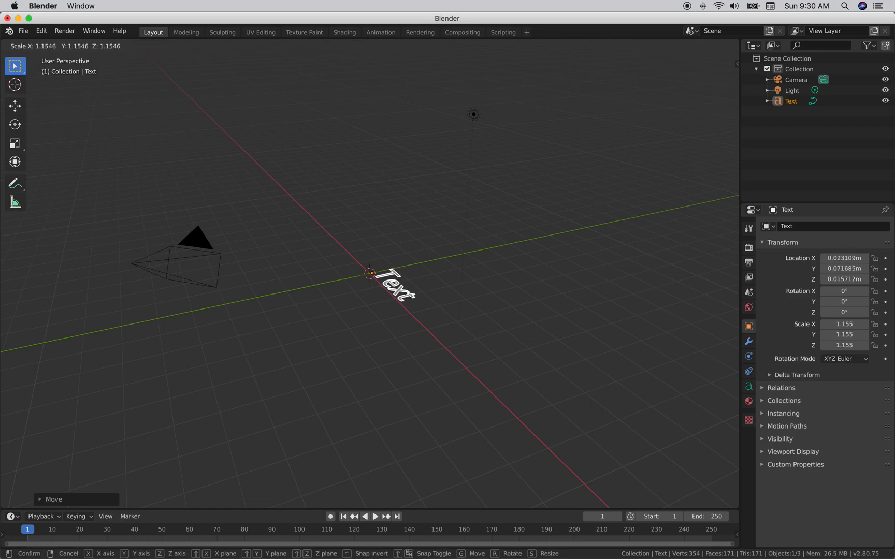
pyautogui.click(498, 340)
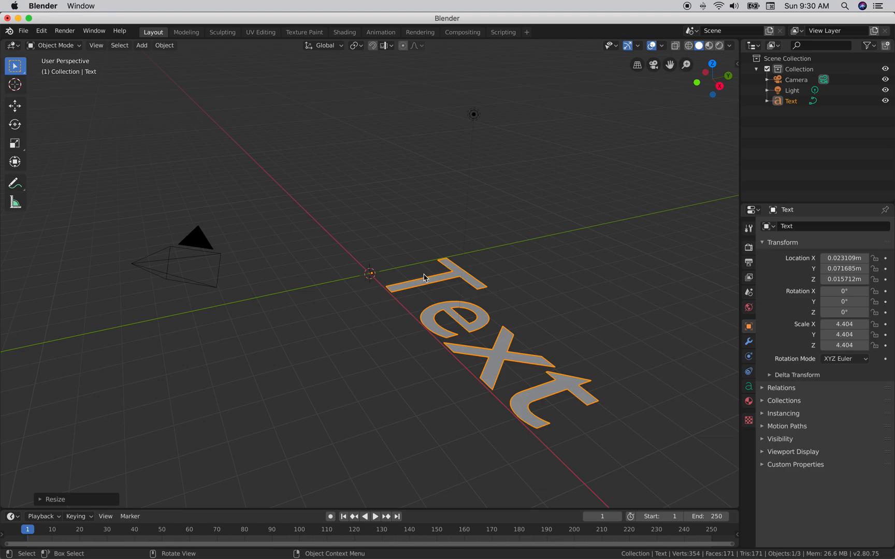
# Rotate the text 90° around the global X axis.
pyautogui.press('r')
pyautogui.press('x')
pyautogui.press('9')
pyautogui.press('0')
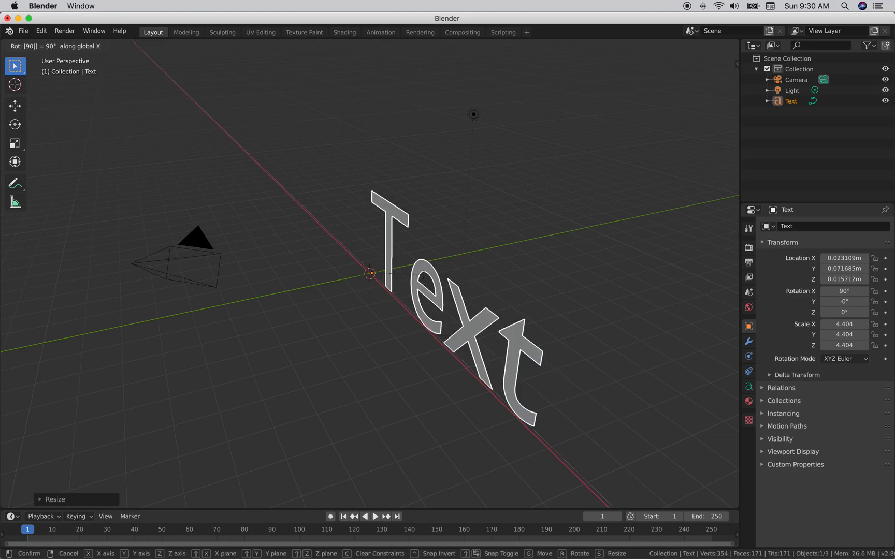
pyautogui.press('Return')
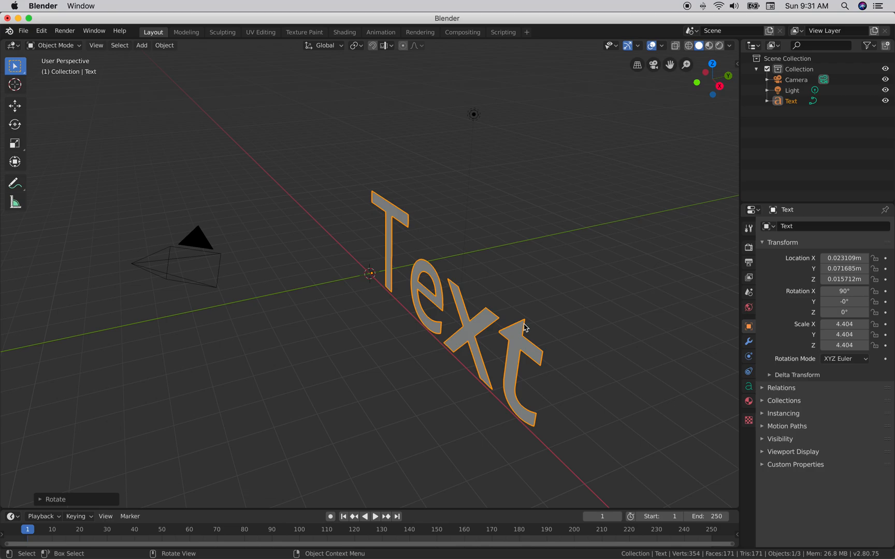
# Set the text's horizontal and vertical paragraph alignment to Center.
pyautogui.click(749, 389)
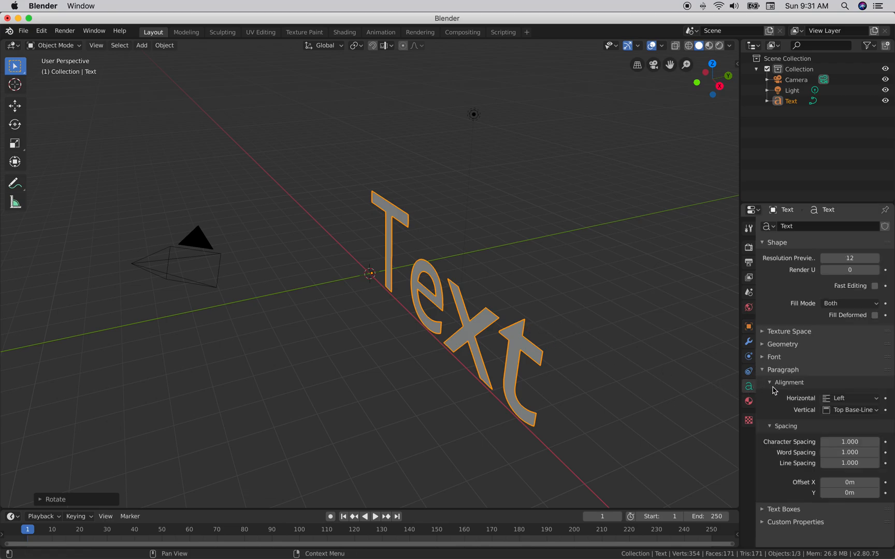
pyautogui.click(838, 403)
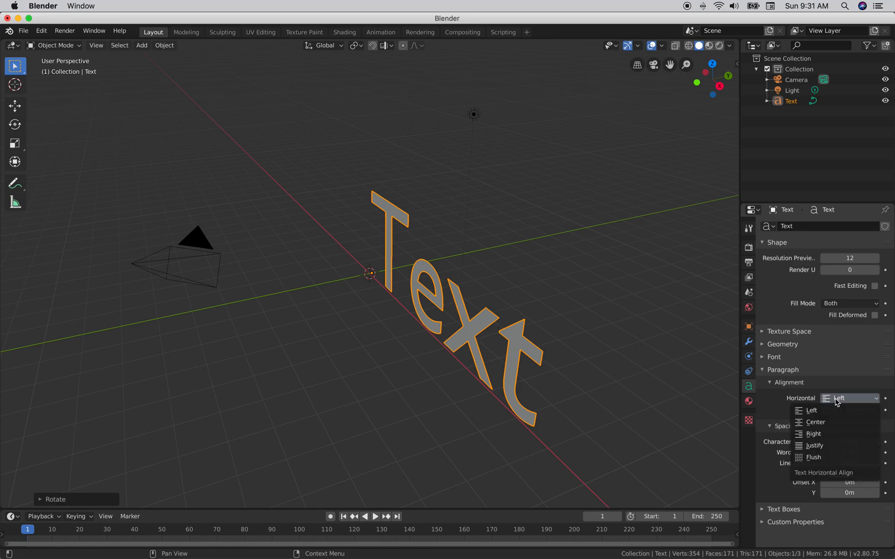
pyautogui.click(809, 423)
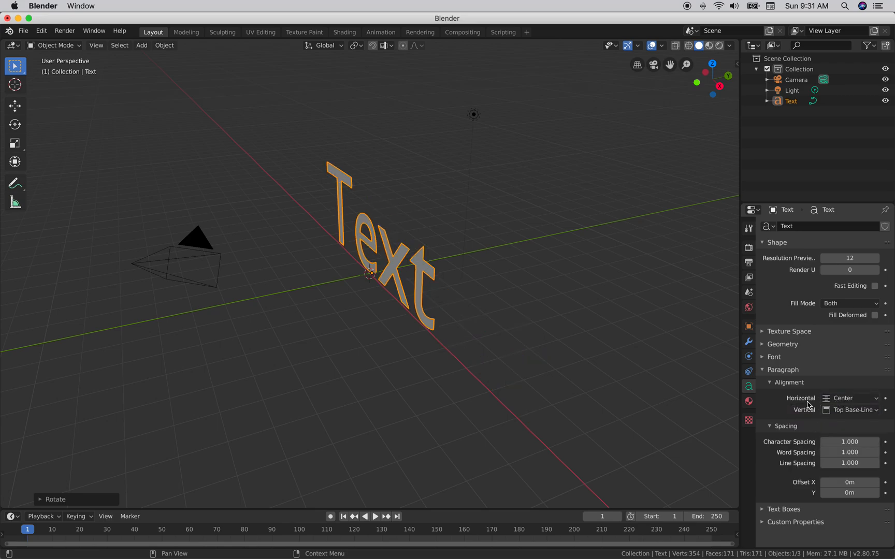
pyautogui.click(844, 412)
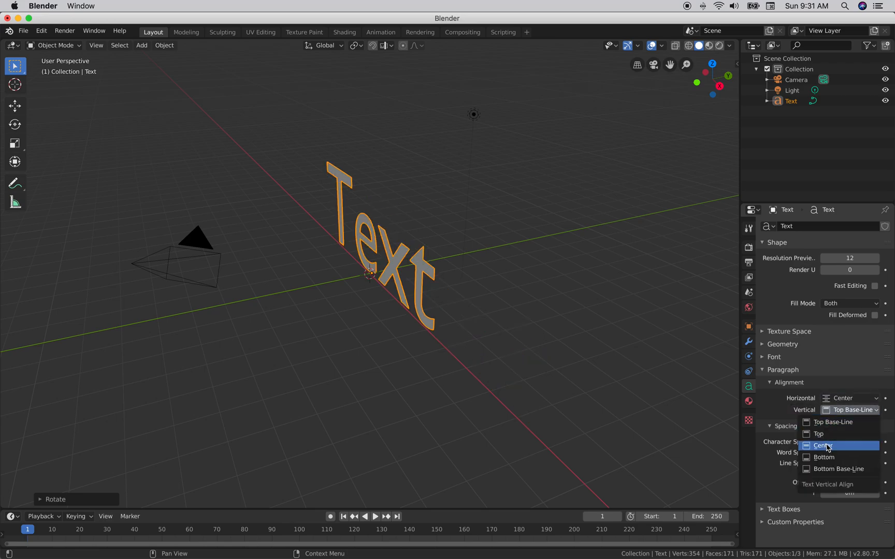
pyautogui.click(827, 446)
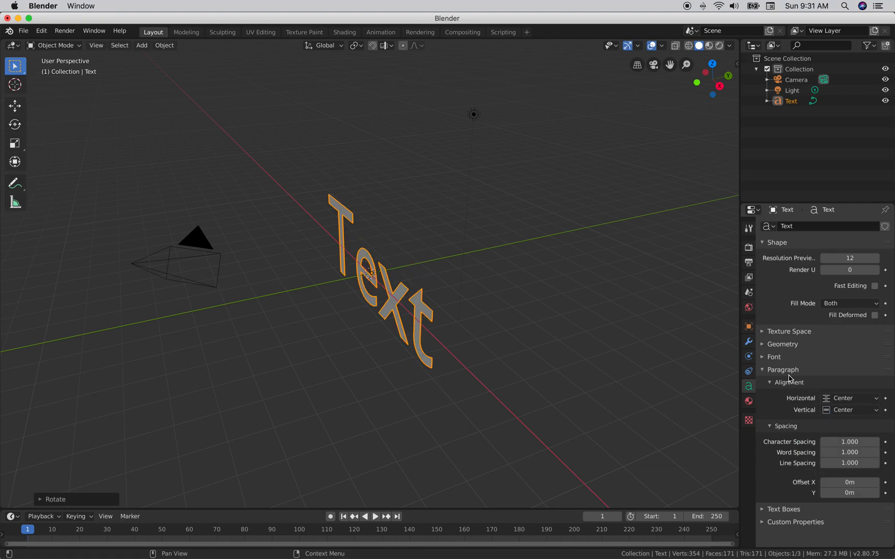
# Give the text geometry an extrusion of 0.05 m and a bevel depth of 0.01 m.
pyautogui.click(764, 347)
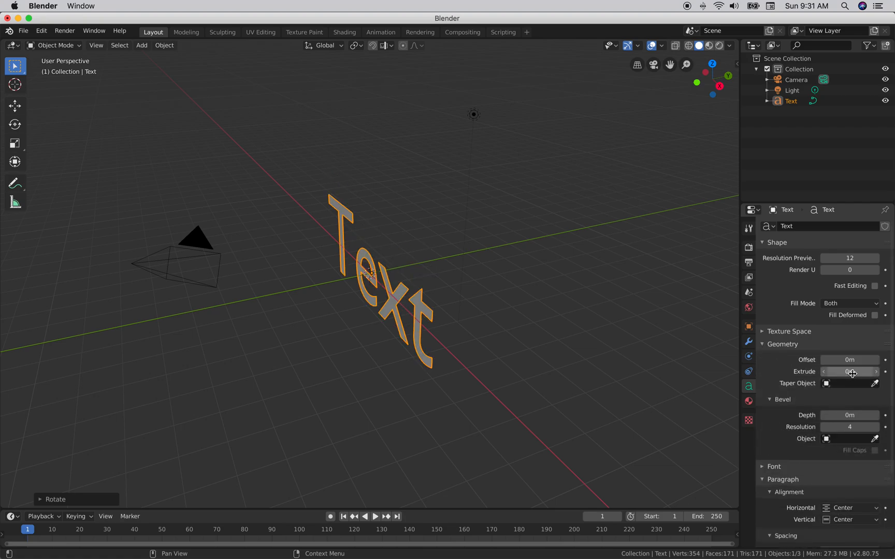
pyautogui.click(877, 373)
pyautogui.click(876, 373)
pyautogui.click(875, 373)
pyautogui.click(874, 374)
pyautogui.click(873, 375)
pyautogui.click(871, 375)
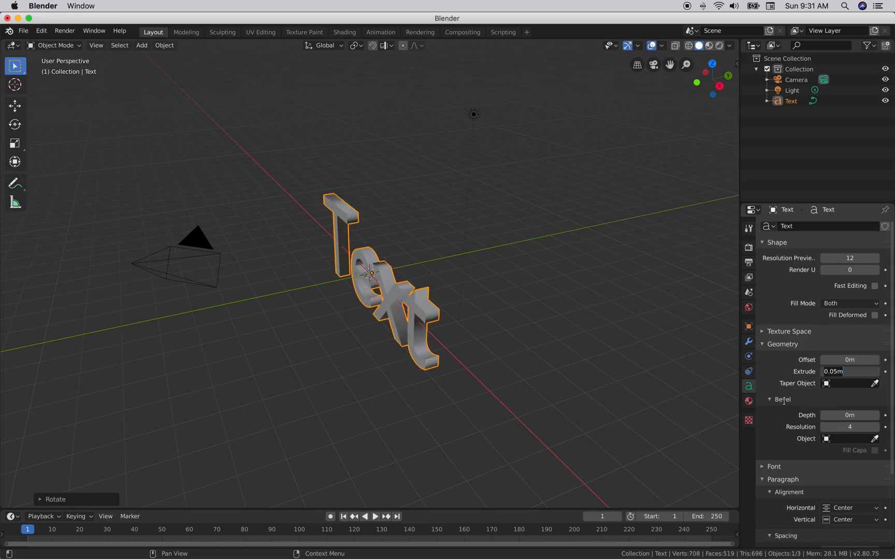
pyautogui.click(876, 416)
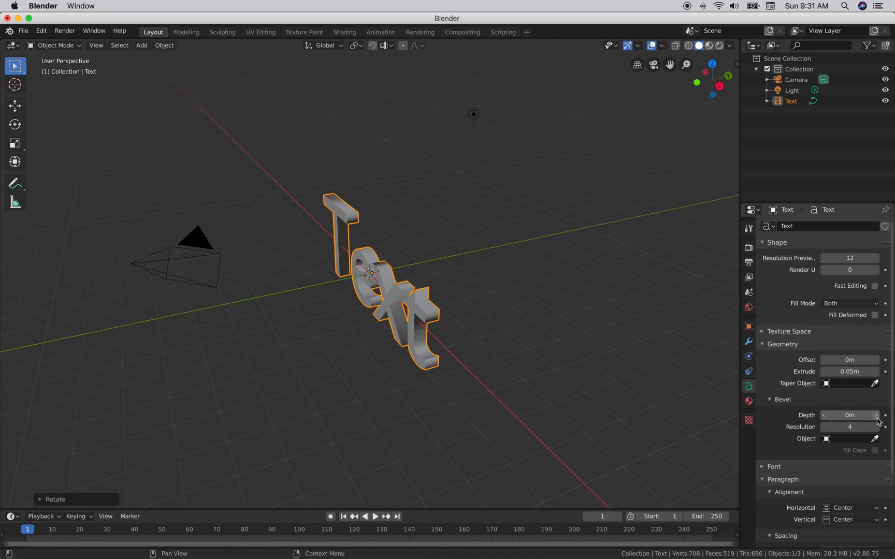
pyautogui.click(876, 415)
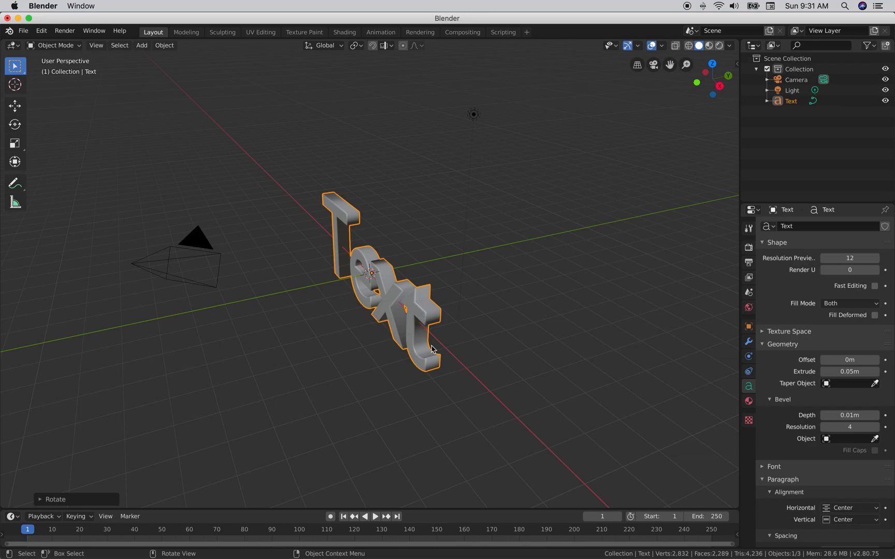
# Delete the default camera and the default light from the scene.
pyautogui.click(216, 233)
pyautogui.click(199, 247)
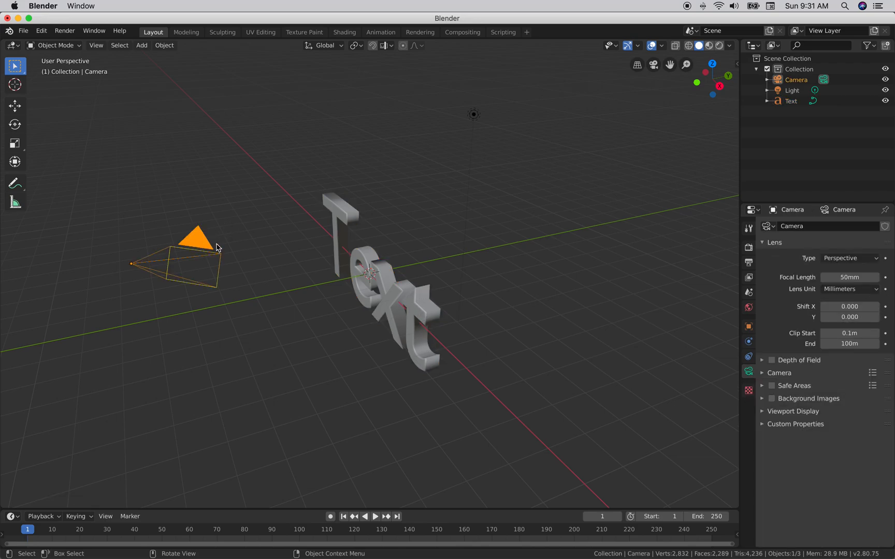
pyautogui.press('x')
pyautogui.click(220, 251)
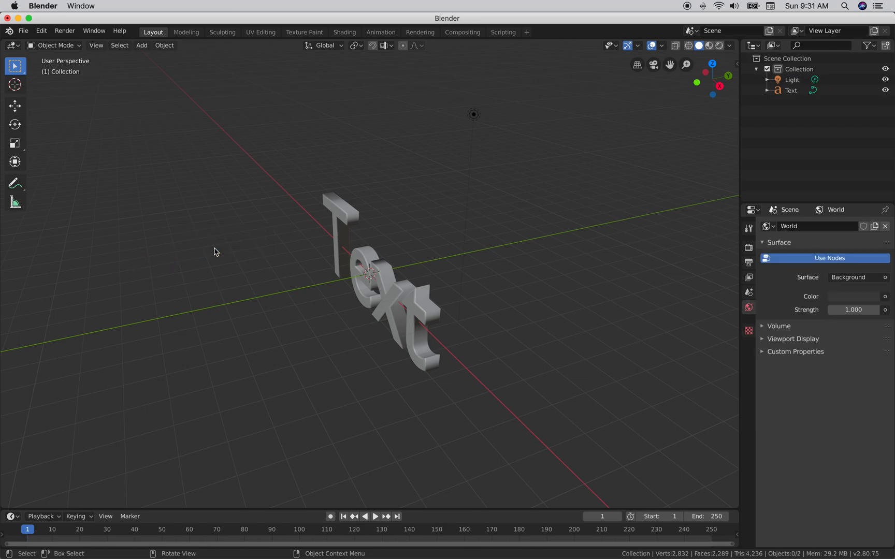
pyautogui.click(474, 116)
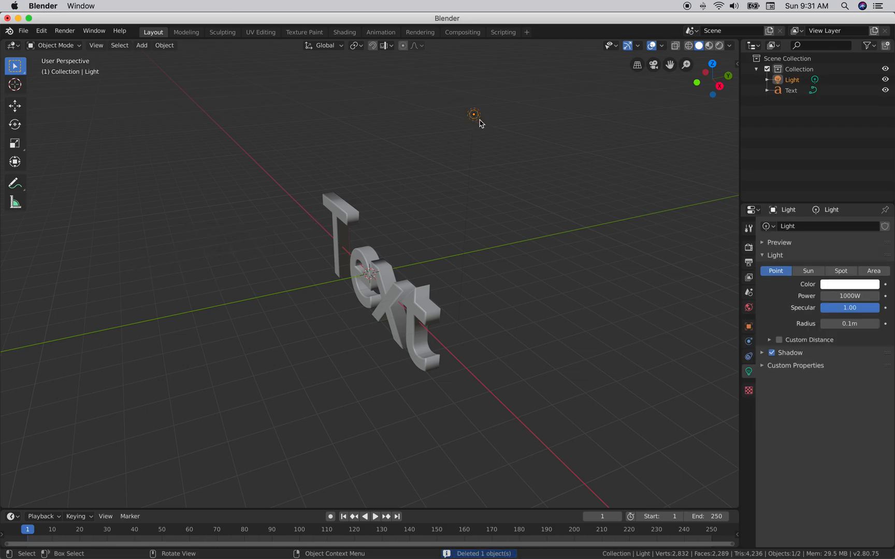
pyautogui.press('x')
pyautogui.click(476, 123)
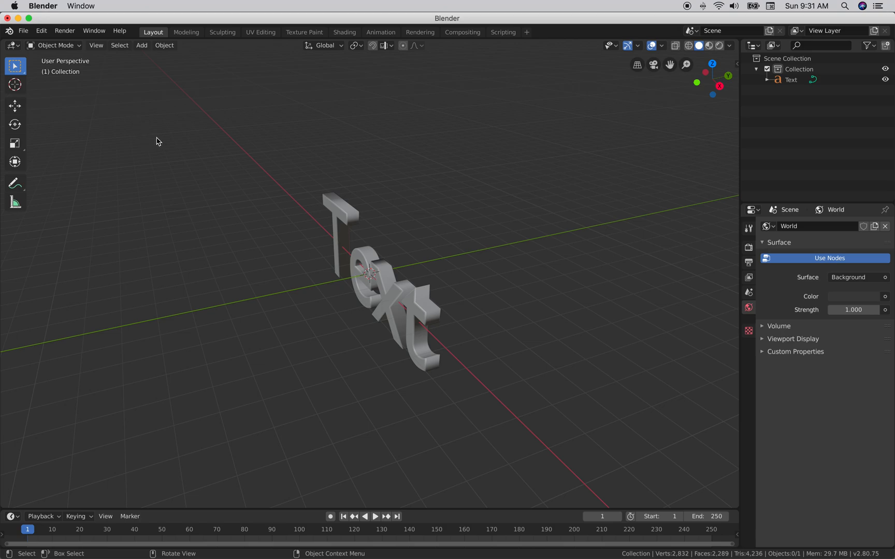
# Add a camera at the origin and switch the viewport to the front orthographic view.
pyautogui.click(142, 46)
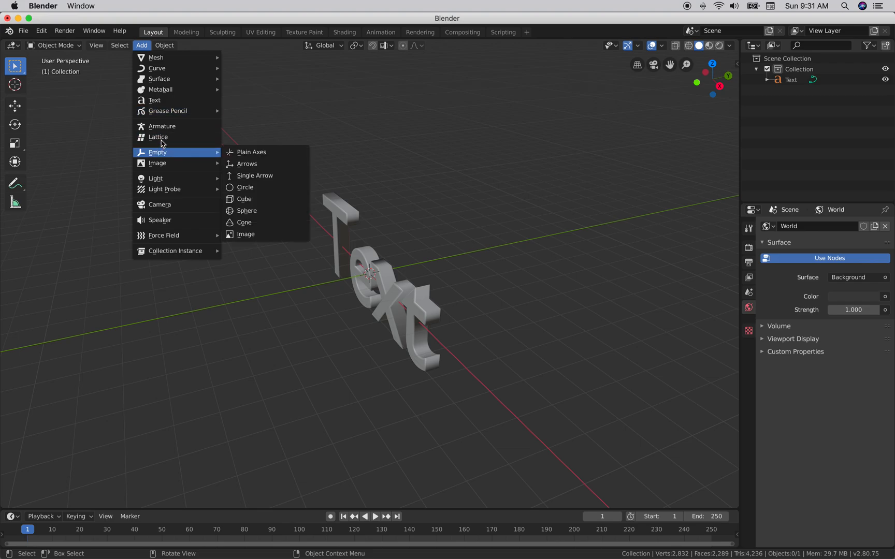
pyautogui.click(164, 207)
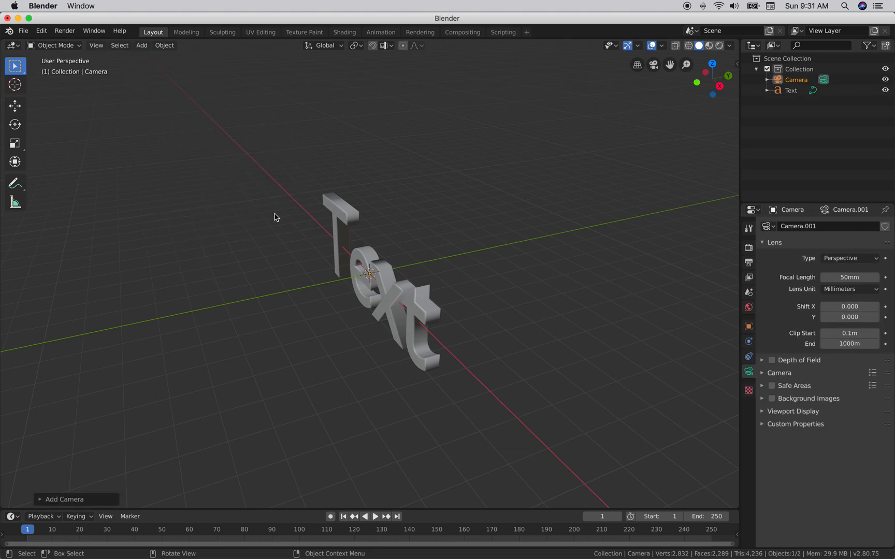
pyautogui.press('`')
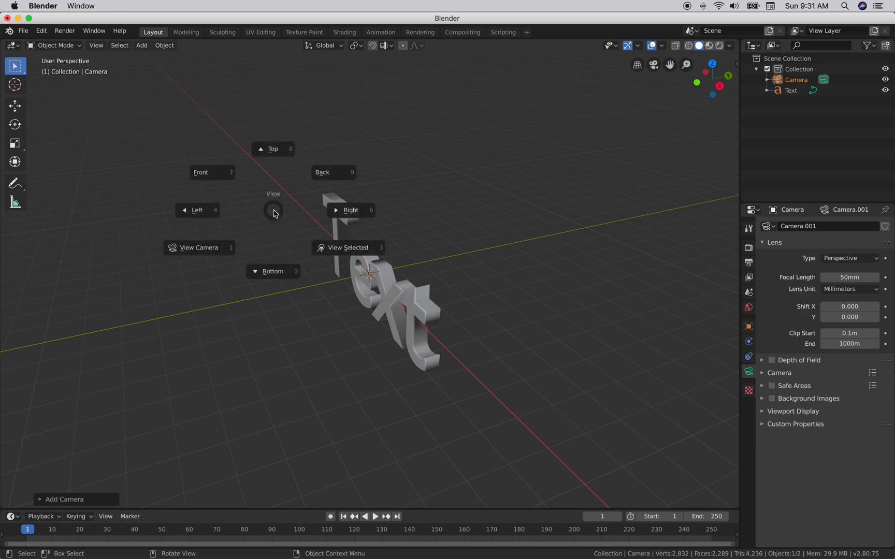
pyautogui.click(213, 177)
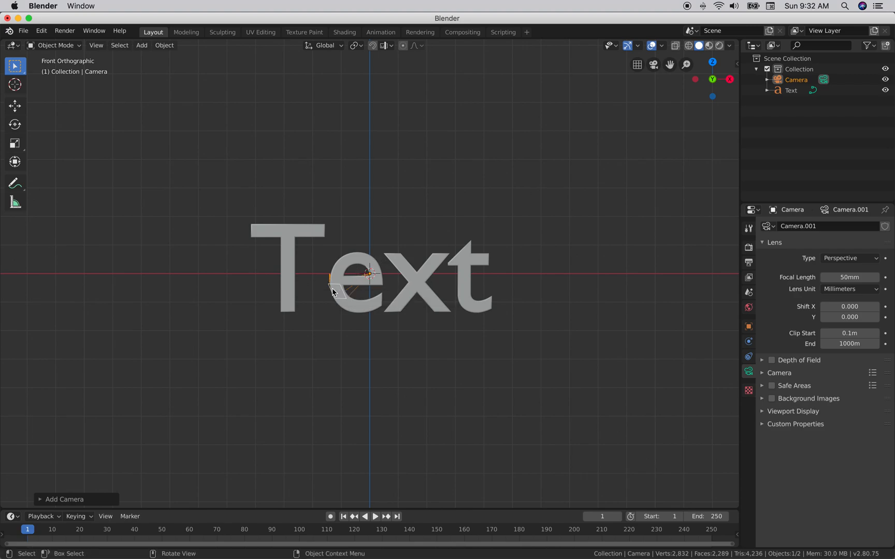
# Shift the new camera to just above the letters and delete it.
pyautogui.moveTo(334, 292); pyautogui.dragTo(374, 218)
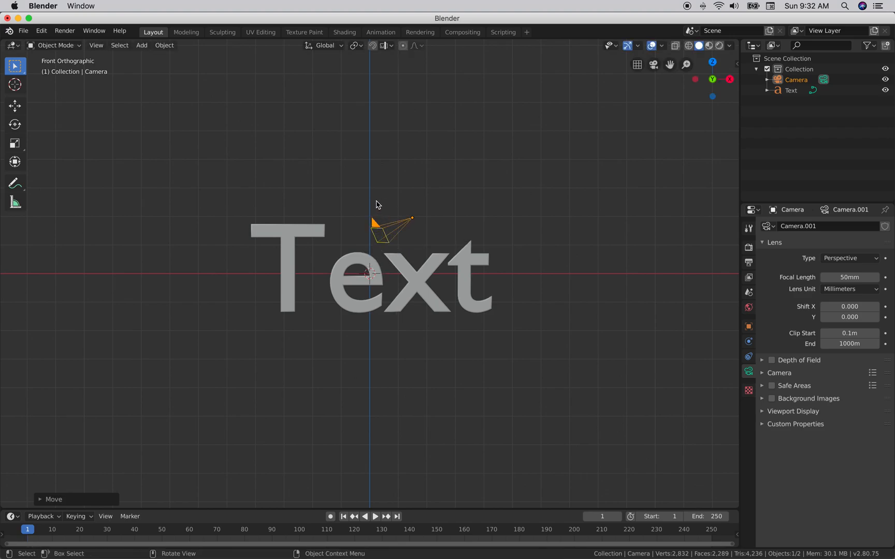
pyautogui.press('x')
pyautogui.click(396, 210)
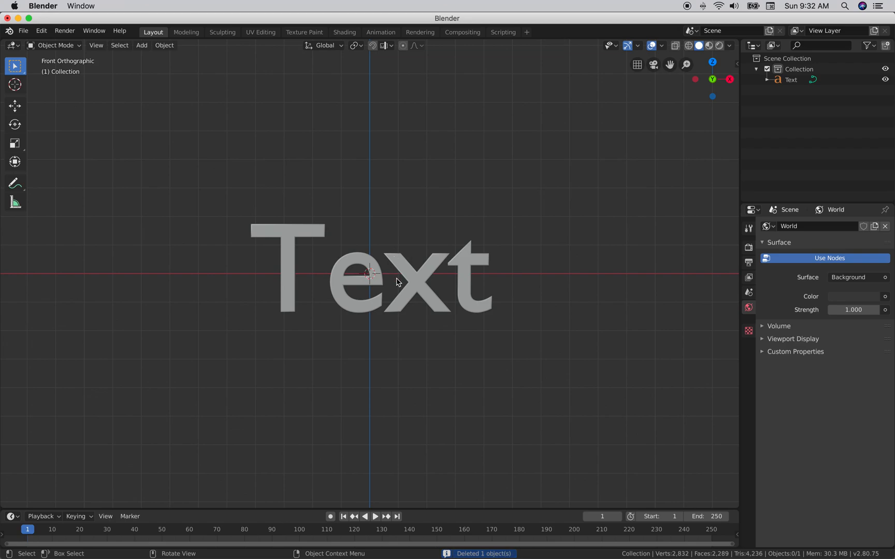
# Add another camera from the front view and nudge it about 0.03 m diagonally.
pyautogui.click(141, 47)
pyautogui.click(143, 48)
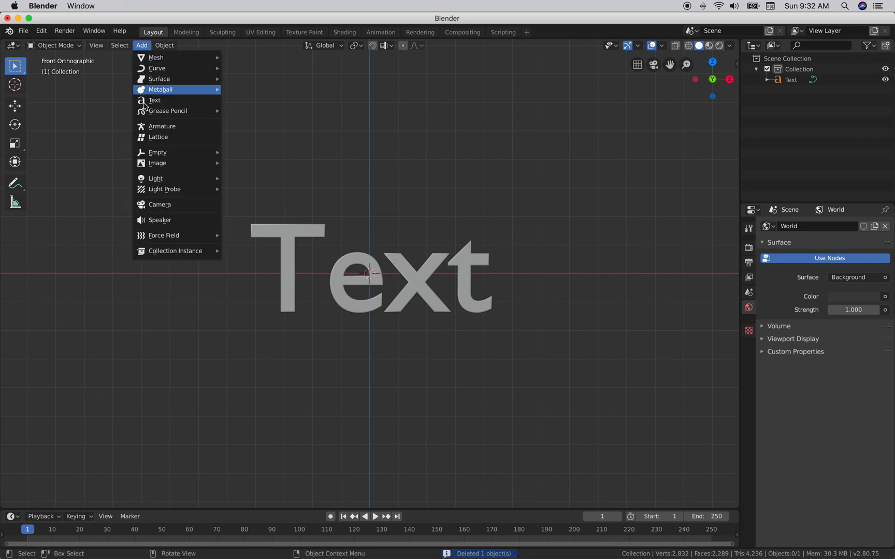
pyautogui.click(162, 206)
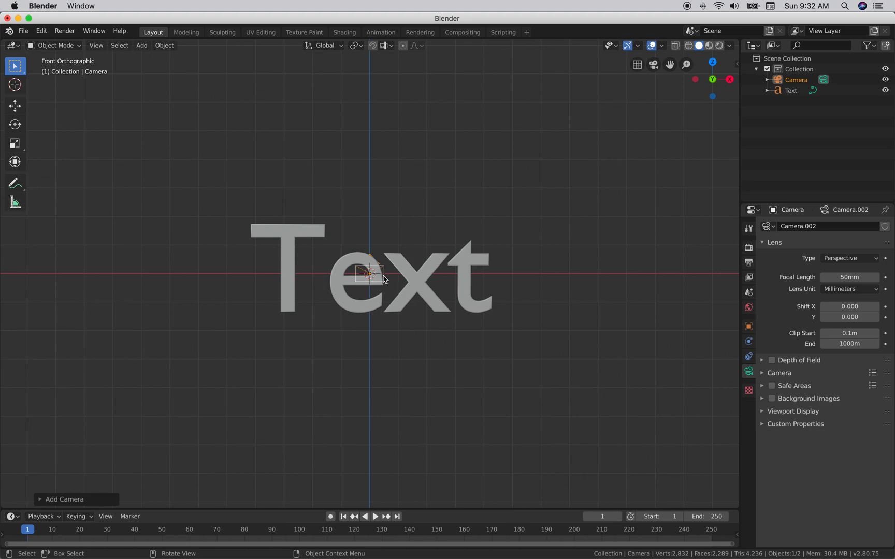
pyautogui.press('g')
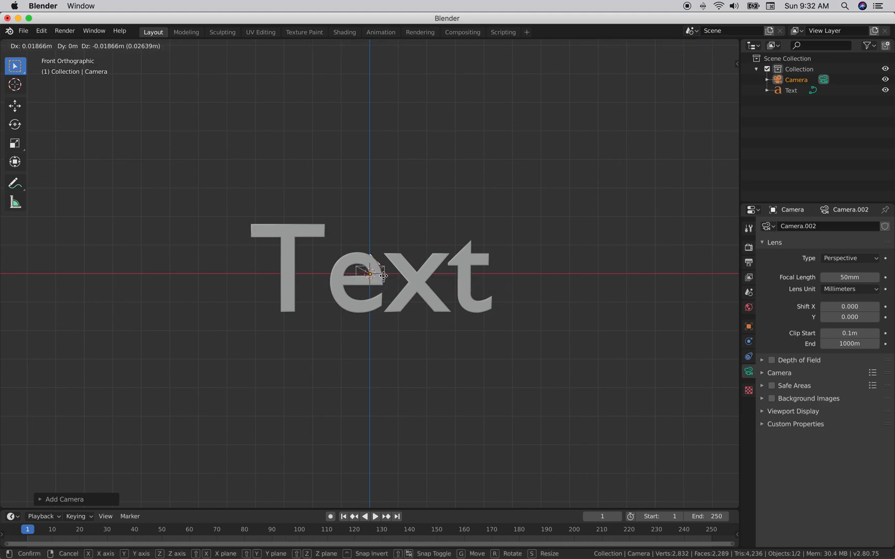
pyautogui.click(384, 276)
# Examine the camera's position and direction relative to the text from several angles.
pyautogui.scroll(5, 384, 272)
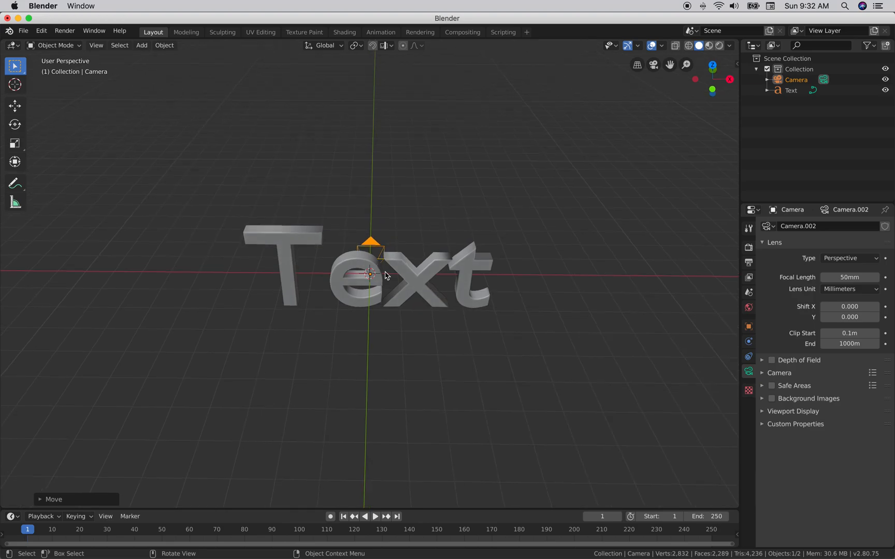
pyautogui.scroll(10, 386, 276)
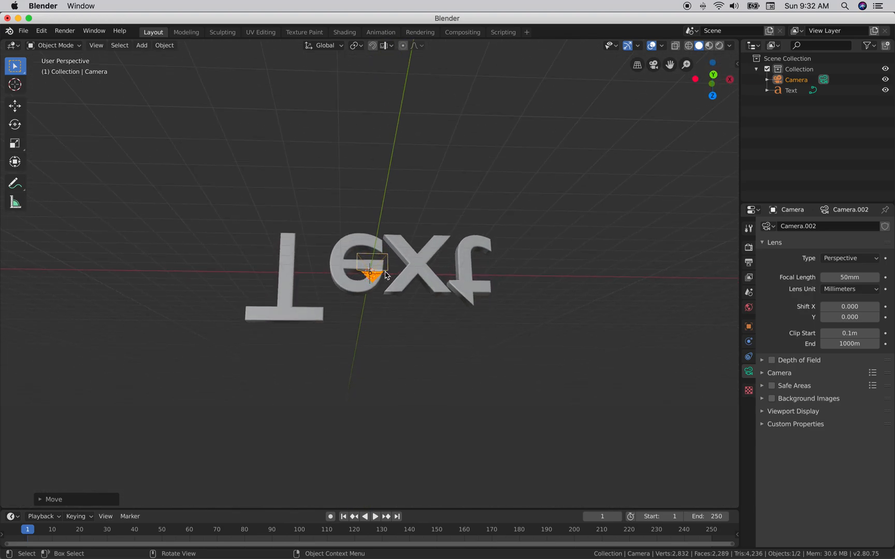
pyautogui.scroll(-15, 385, 276)
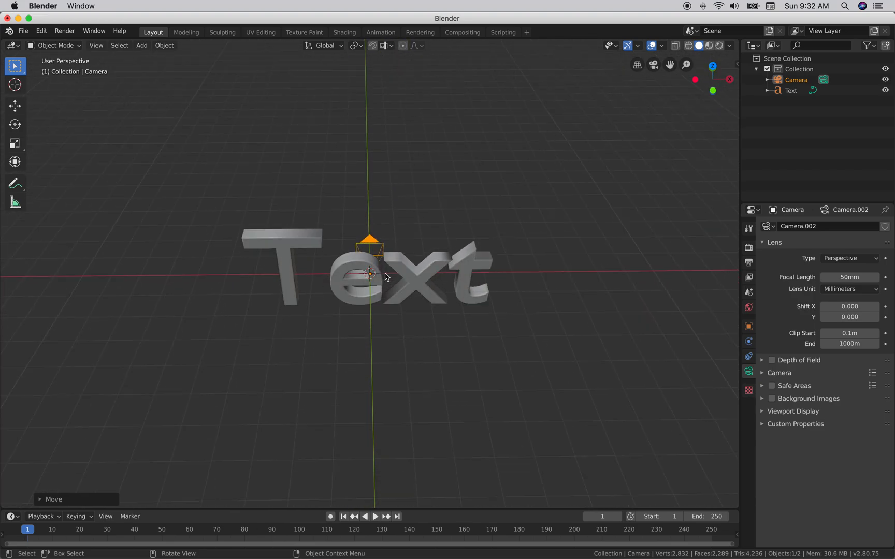
pyautogui.scroll(-3, 385, 278)
pyautogui.hscroll(-2, 384, 278)
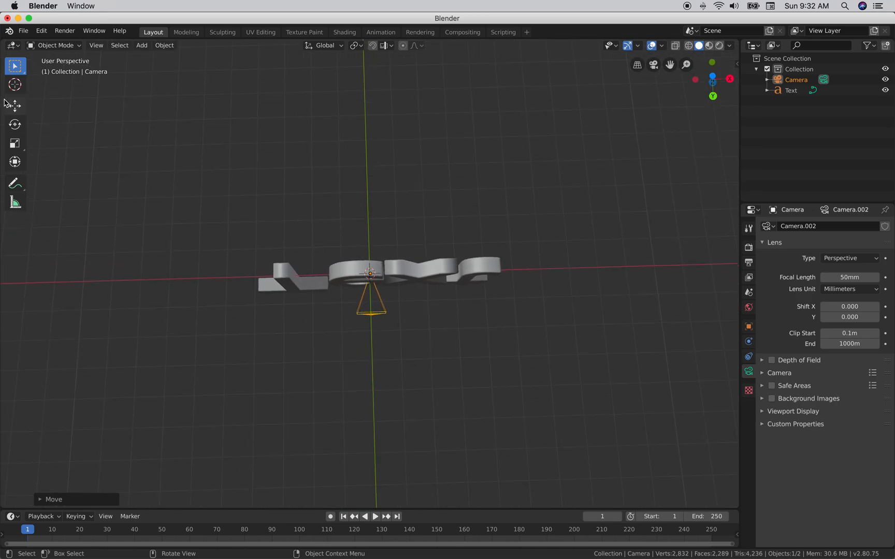
# Move the camera about 3 m, mainly back along the Y axis, to sit in front of the text.
pyautogui.click(15, 86)
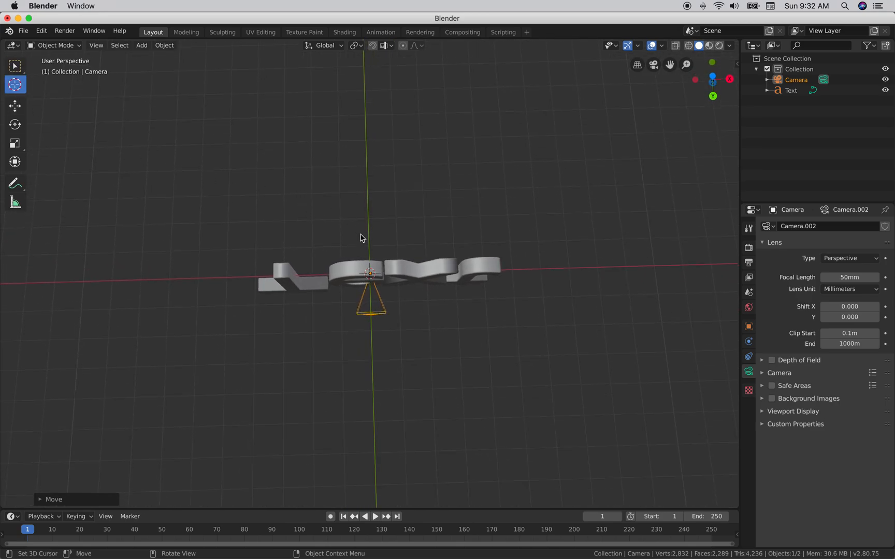
pyautogui.press('g')
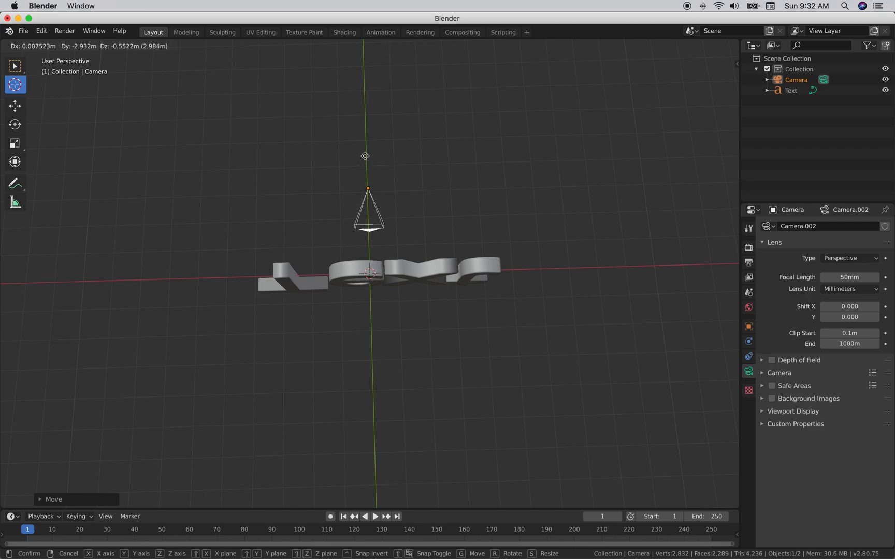
pyautogui.click(366, 158)
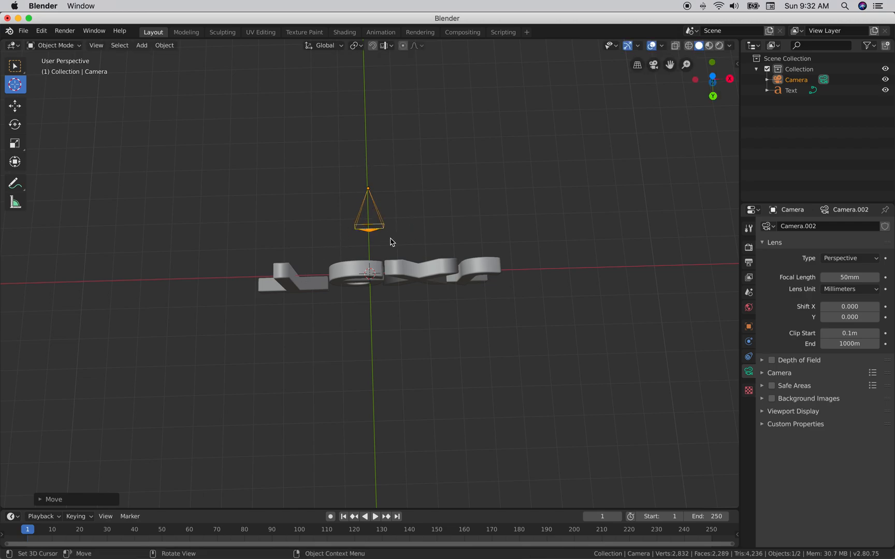
# Check the camera's placement from several angles and the text's framing through the camera.
pyautogui.scroll(-5, 381, 246)
pyautogui.scroll(8, 380, 246)
pyautogui.scroll(10, 381, 246)
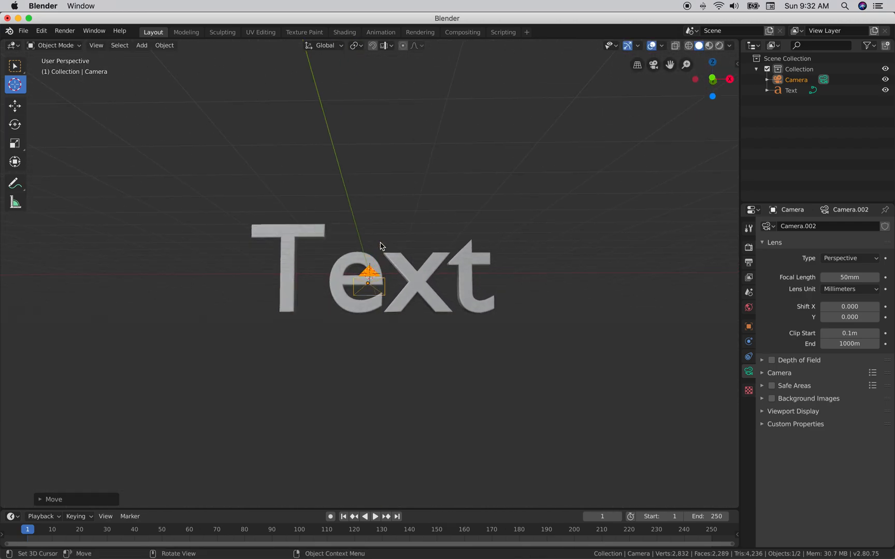
pyautogui.scroll(-3, 381, 246)
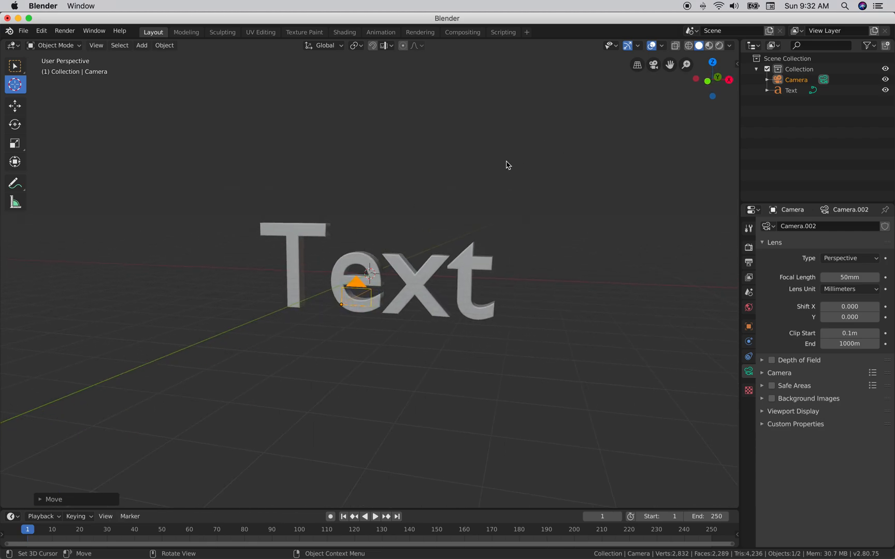
pyautogui.hscroll(-3, 500, 164)
pyautogui.click(654, 65)
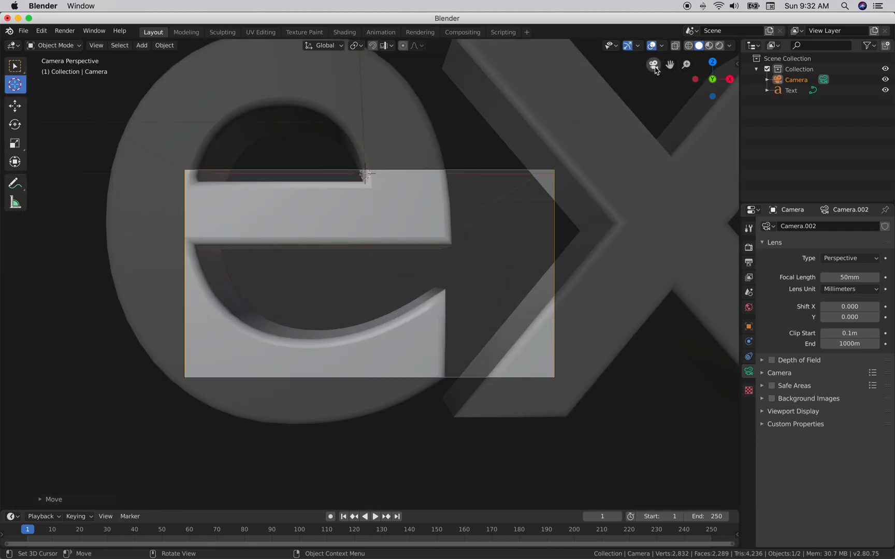
pyautogui.click(654, 67)
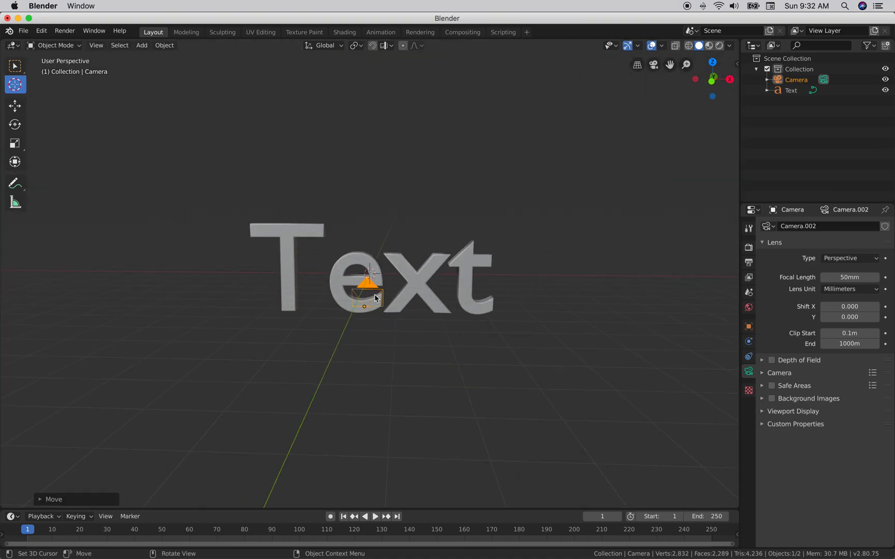
# Reposition the camera farther back from the text along the Y axis and shift it slightly along X.
pyautogui.press('g')
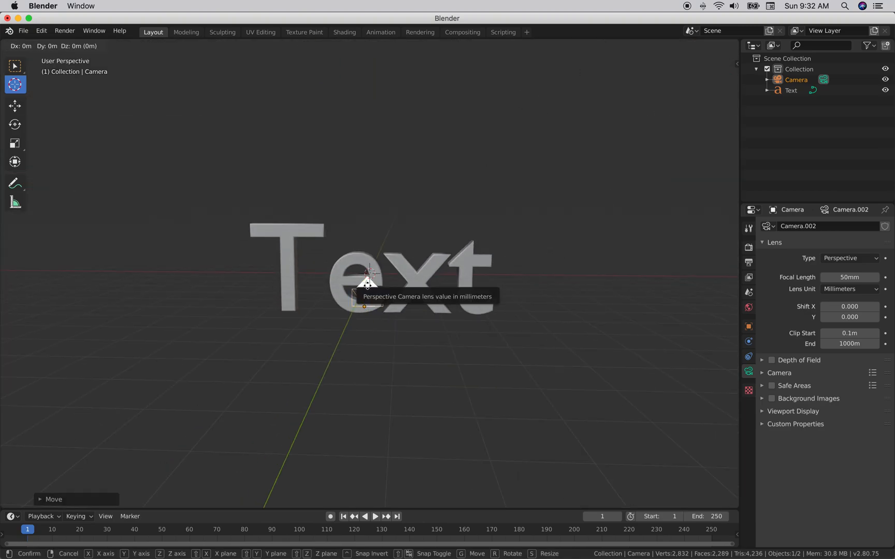
pyautogui.click(368, 288)
pyautogui.scroll(5, 368, 293)
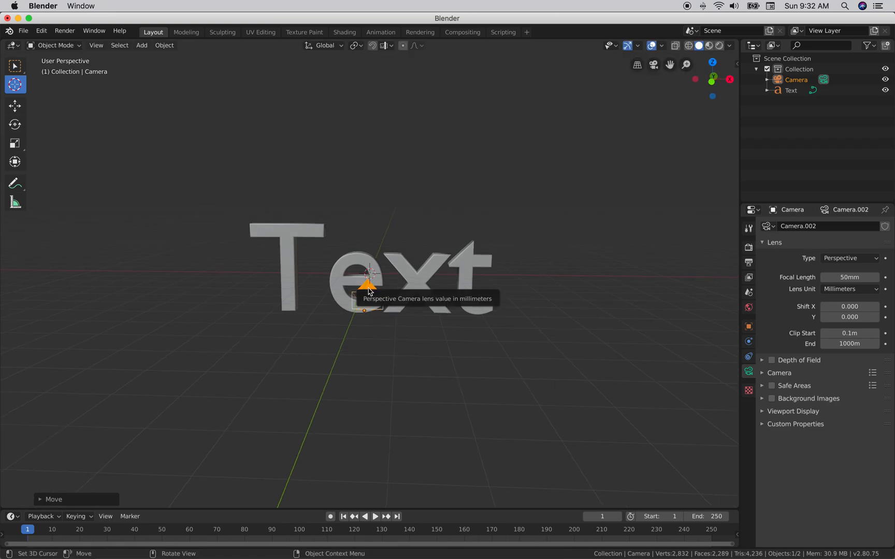
pyautogui.scroll(-10, 368, 293)
pyautogui.scroll(-5, 368, 293)
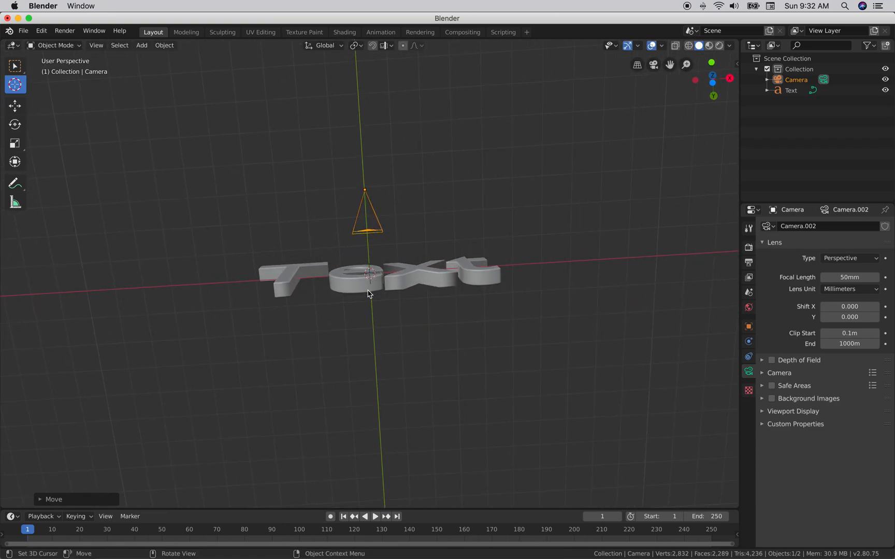
pyautogui.hscroll(1, 371, 194)
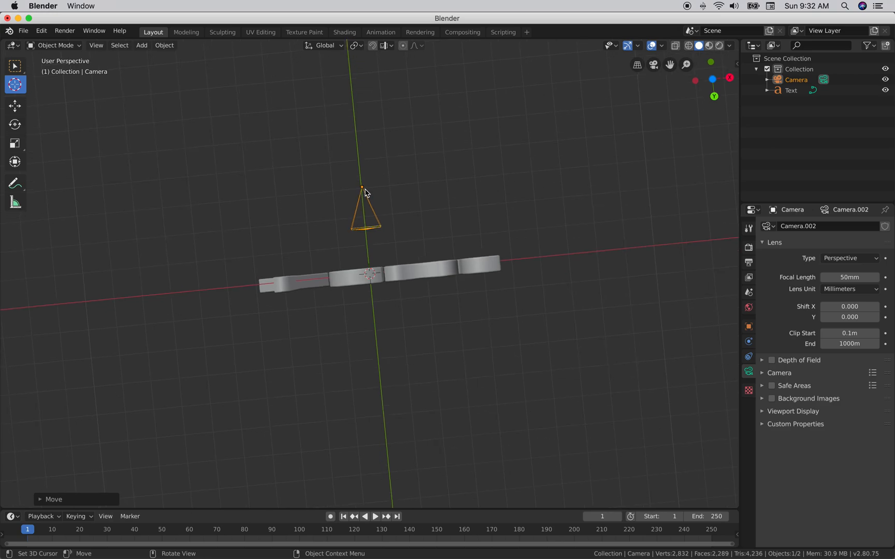
pyautogui.hscroll(2, 397, 200)
pyautogui.hscroll(-4, 396, 201)
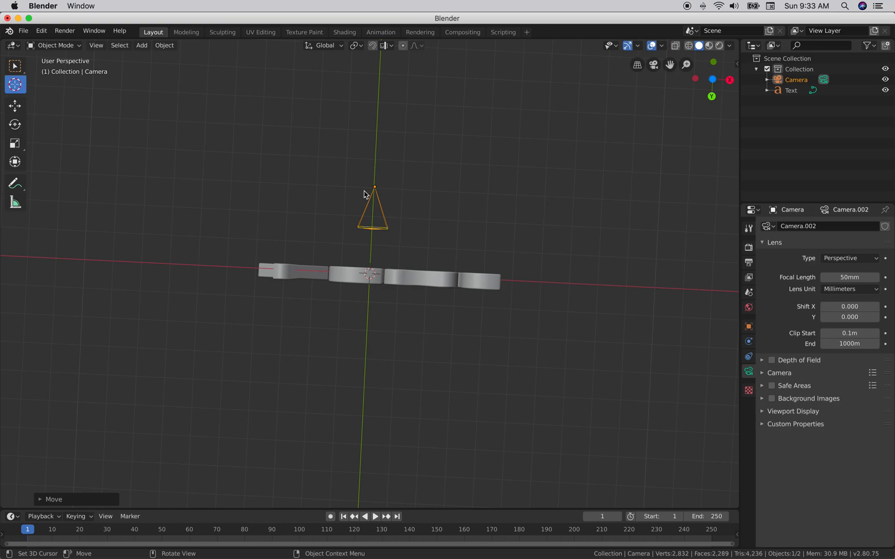
pyautogui.click(19, 113)
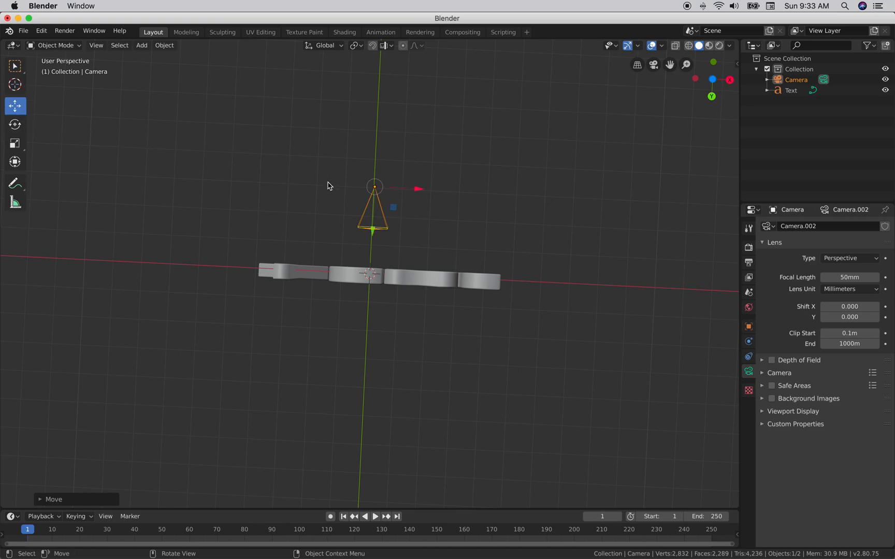
pyautogui.moveTo(372, 231); pyautogui.dragTo(379, 126)
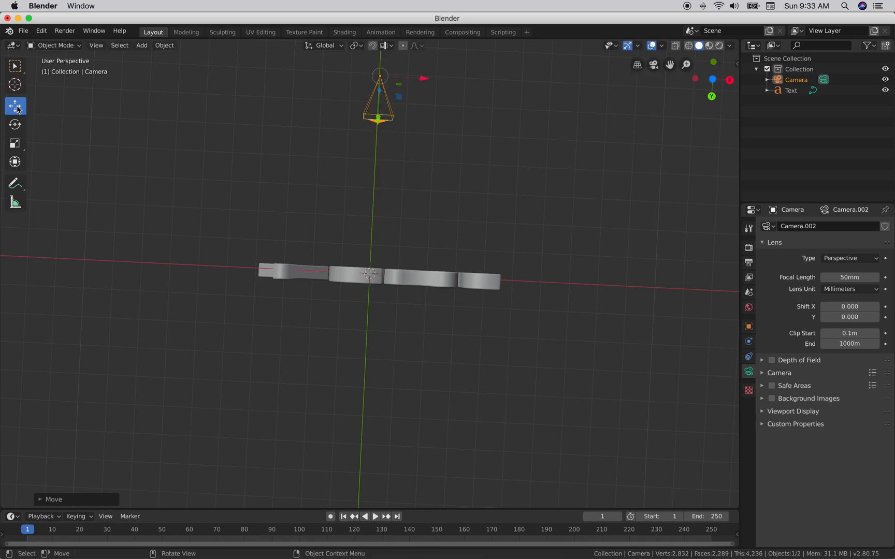
pyautogui.moveTo(425, 78)
pyautogui.mouseDown()
pyautogui.moveTo(435, 81)
pyautogui.moveTo(423, 83)
pyautogui.mouseUp()
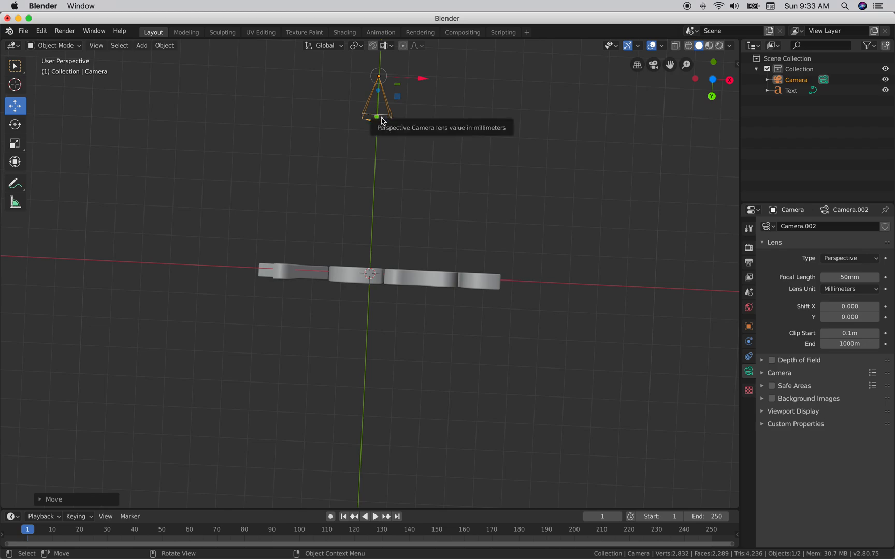
# In camera view, scale the text to about 0.38 so it fits the frame and lower it slightly along Z.
pyautogui.click(653, 65)
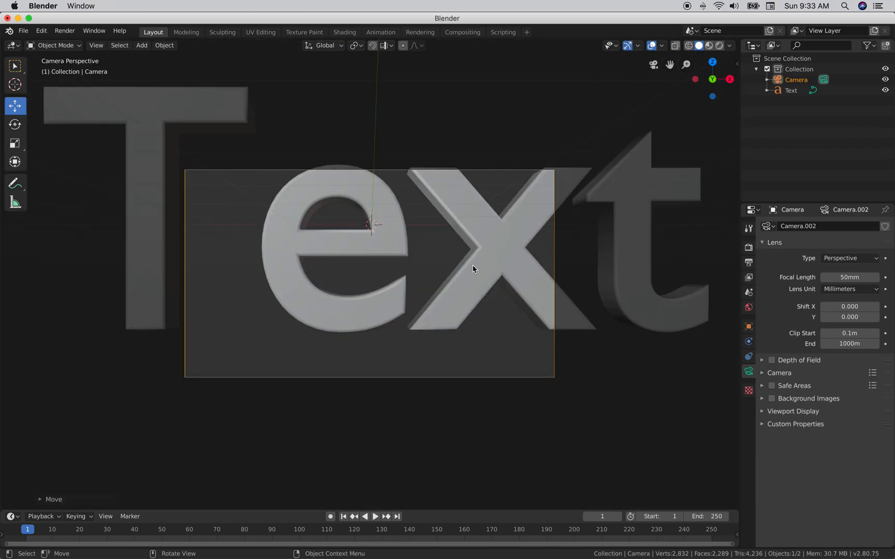
pyautogui.click(492, 252)
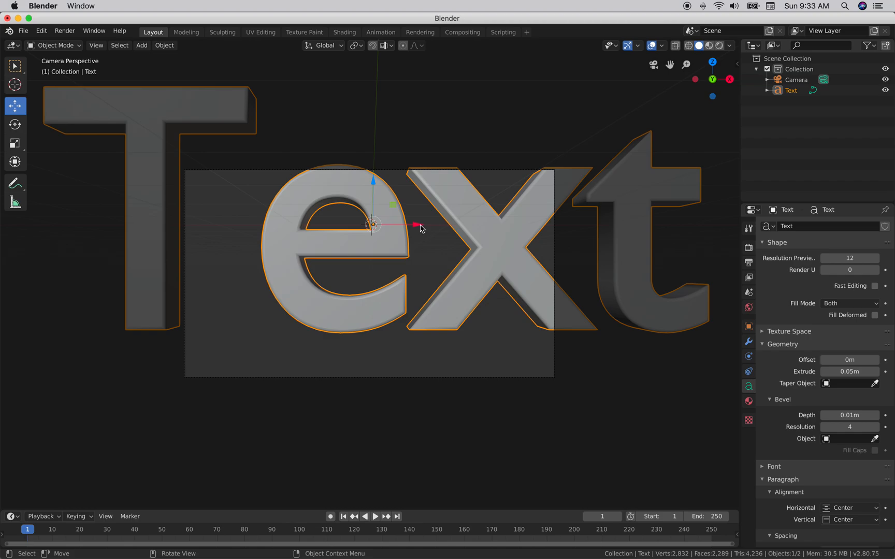
pyautogui.press('s')
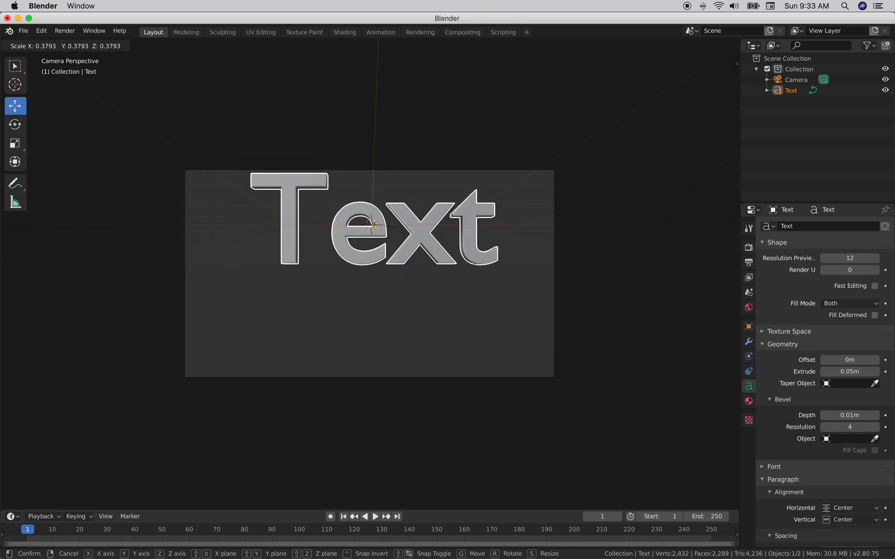
pyautogui.click(393, 227)
pyautogui.moveTo(373, 182); pyautogui.dragTo(369, 201)
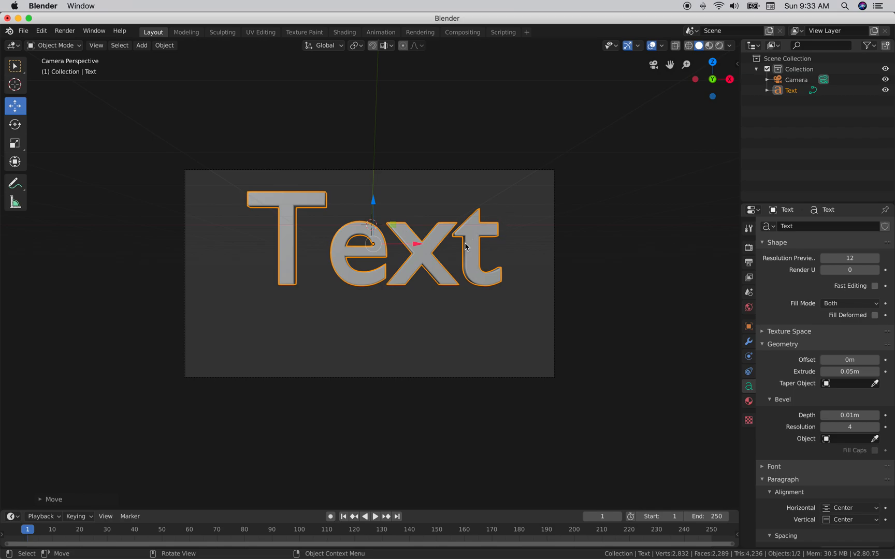
# From the front orthographic view, replace the text object's wording with PARAFRUIT.
pyautogui.click(654, 65)
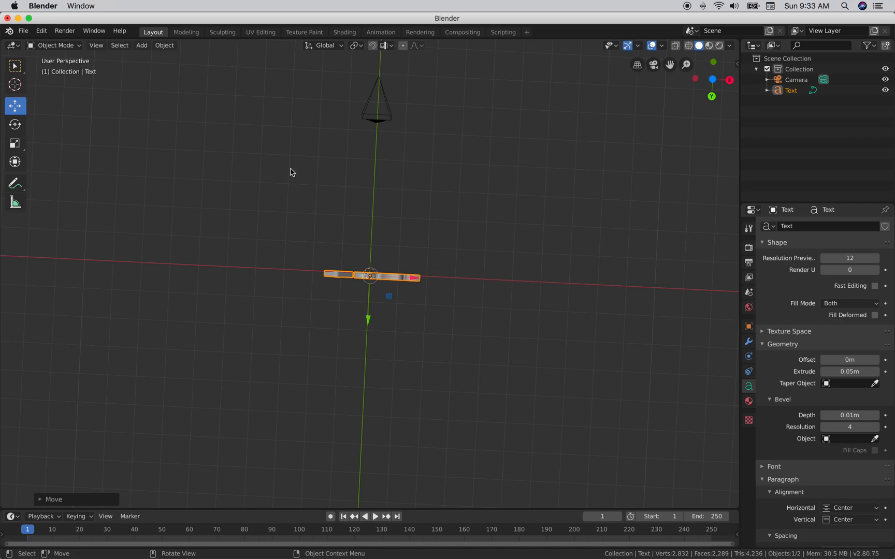
pyautogui.press('`')
pyautogui.click(218, 132)
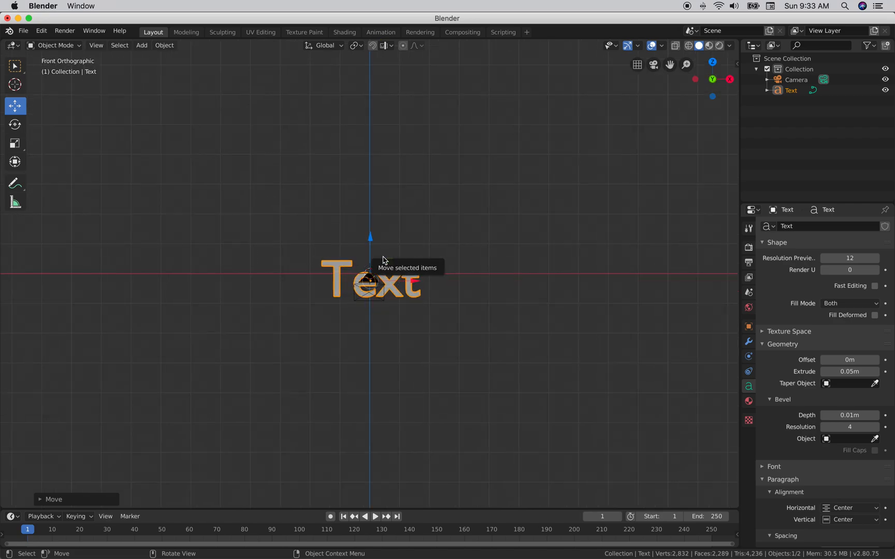
pyautogui.scroll(3, 384, 261)
pyautogui.scroll(2, 384, 261)
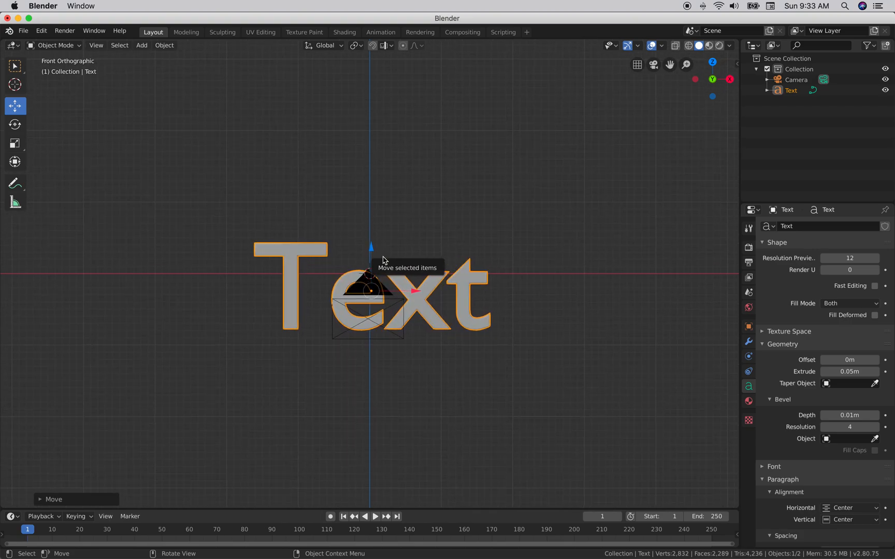
pyautogui.click(287, 188)
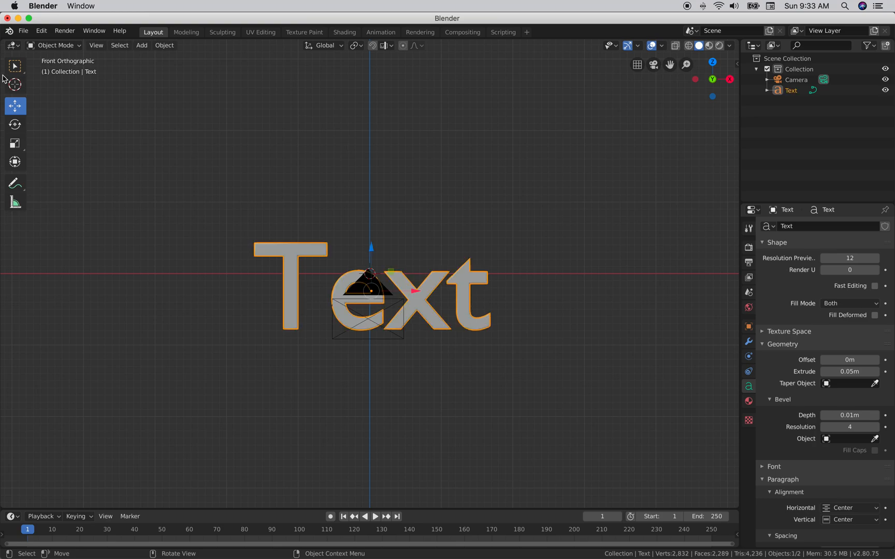
pyautogui.press('Tab')
pyautogui.press('BackSpace')
pyautogui.press('BackSpace')
pyautogui.press('BackSpace')
pyautogui.press('BackSpace')
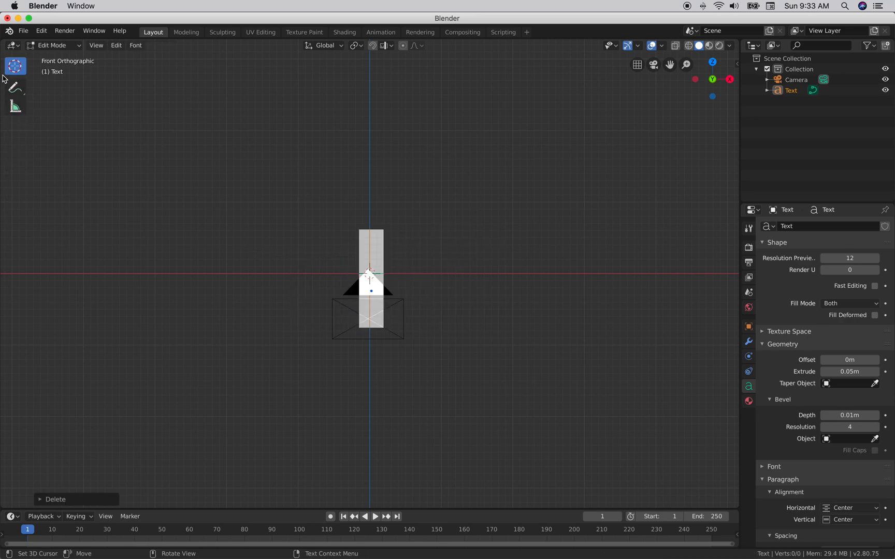
pyautogui.write('PlA')
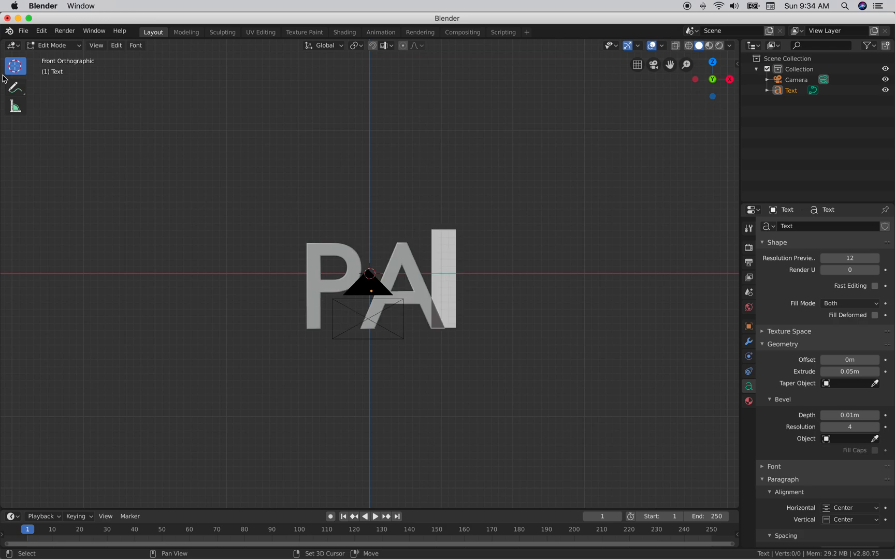
pyautogui.write('RAFRUIT')
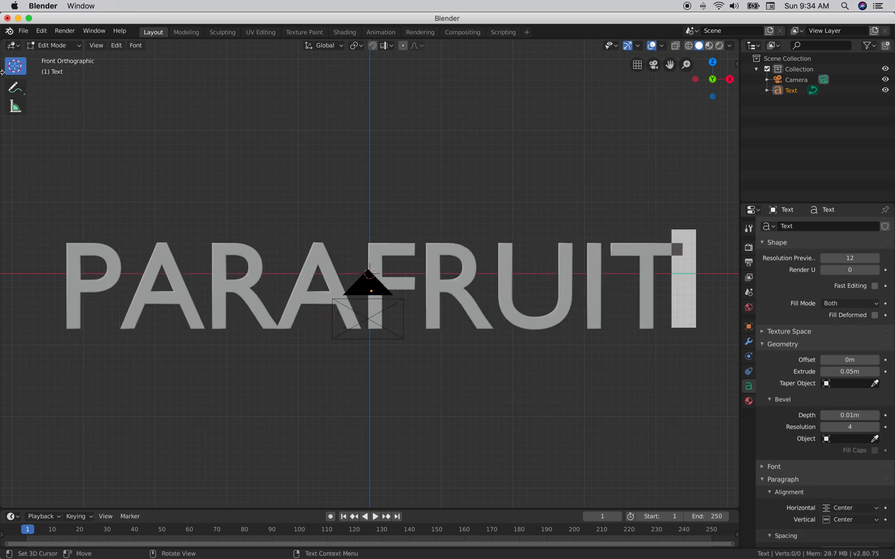
# Finish editing the text and scale it down to about half size so PARAFRUIT fits inside the camera frame.
pyautogui.click(654, 66)
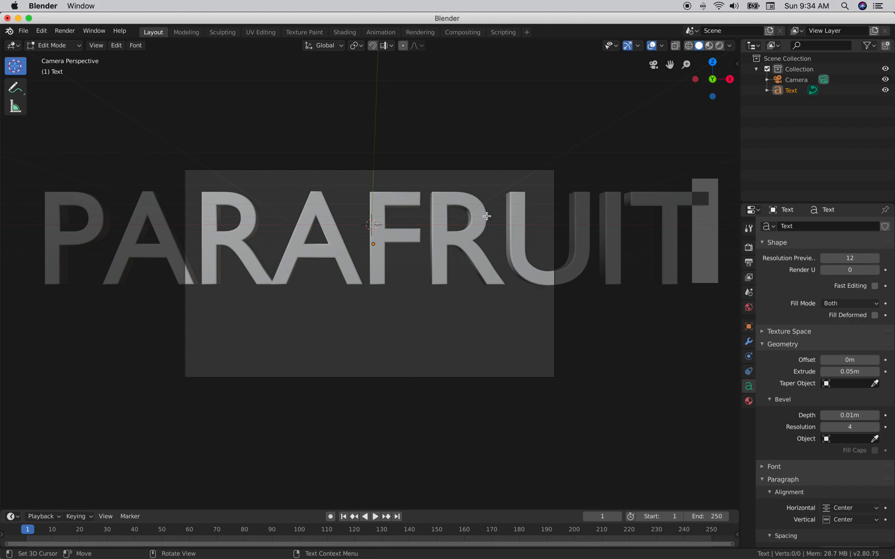
pyautogui.write('g')
pyautogui.press('BackSpace')
pyautogui.press('Tab')
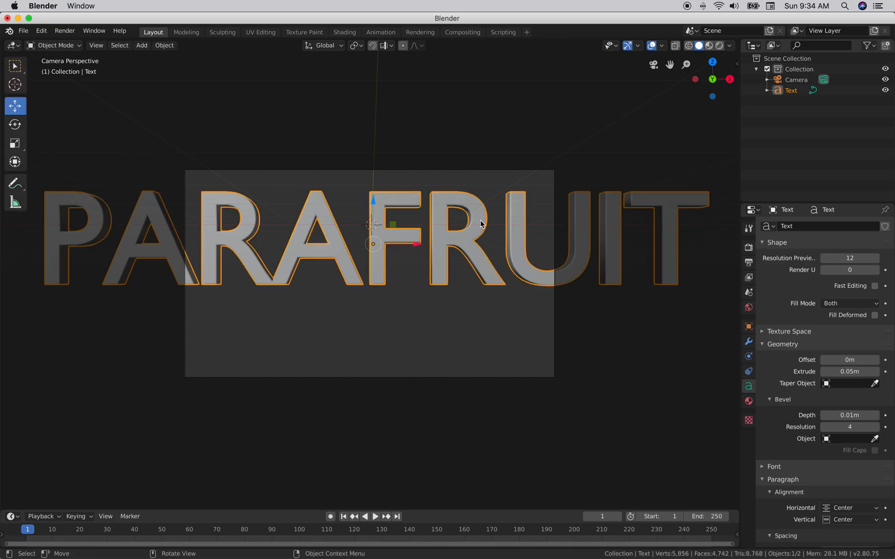
pyautogui.press('s')
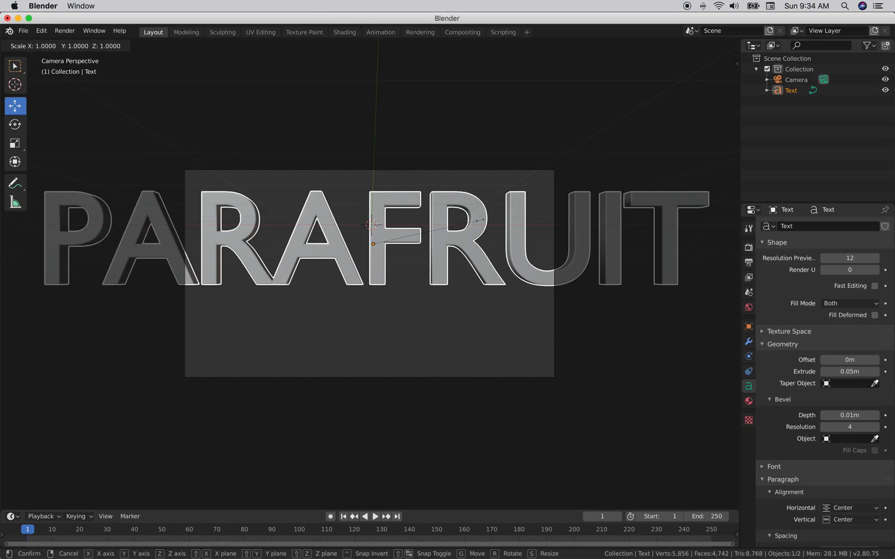
pyautogui.click(422, 224)
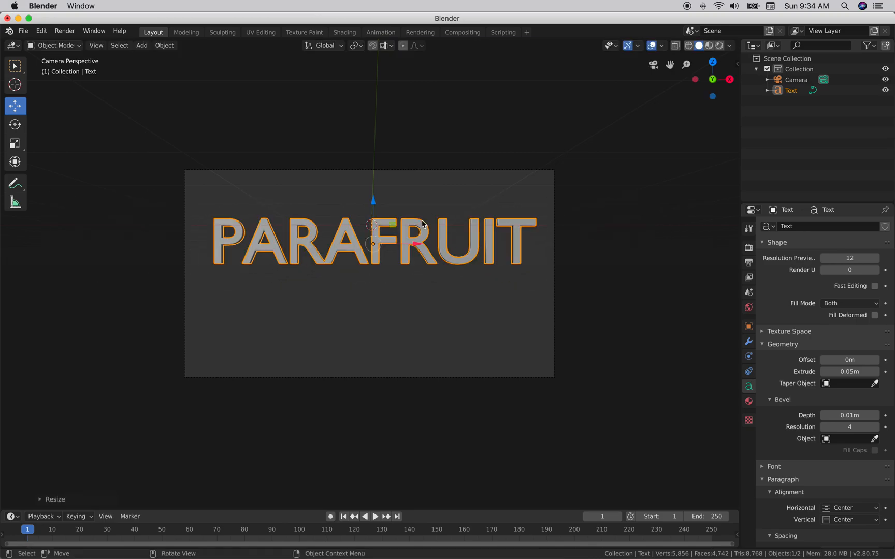
# Switch to the front orthographic view and add a Bezier circle curve at the origin.
pyautogui.click(651, 67)
pyautogui.press('KP_1')
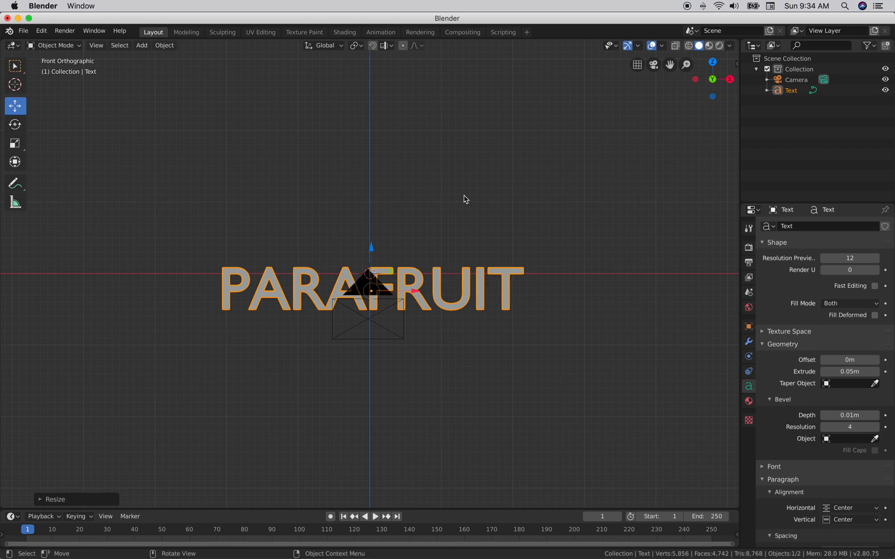
pyautogui.click(146, 46)
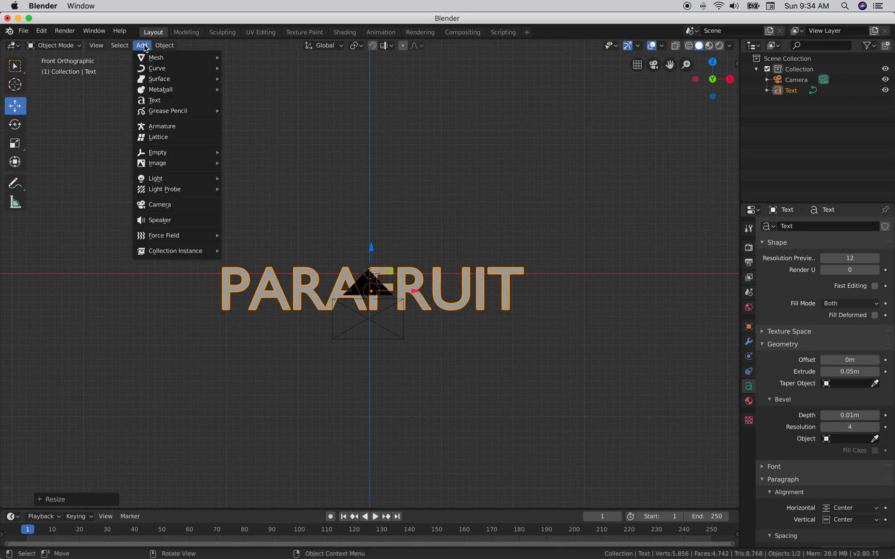
pyautogui.moveTo(151, 70)
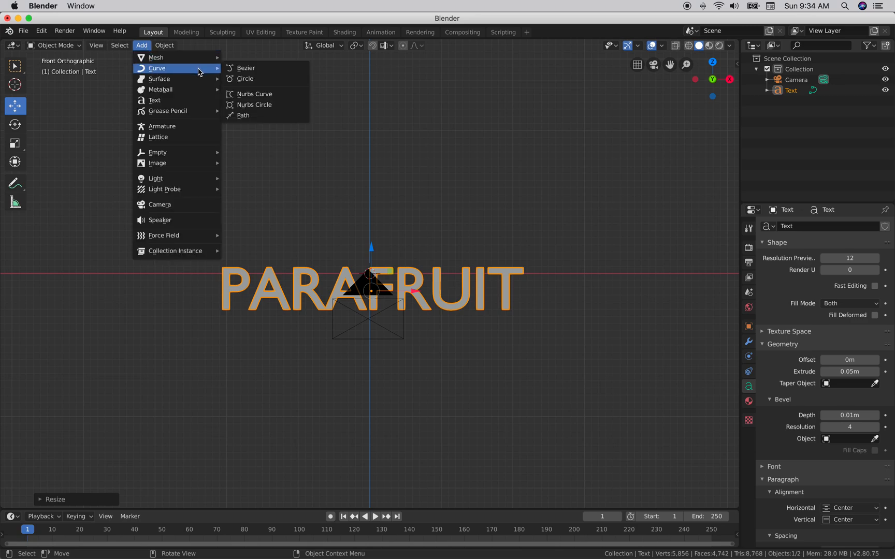
pyautogui.click(243, 81)
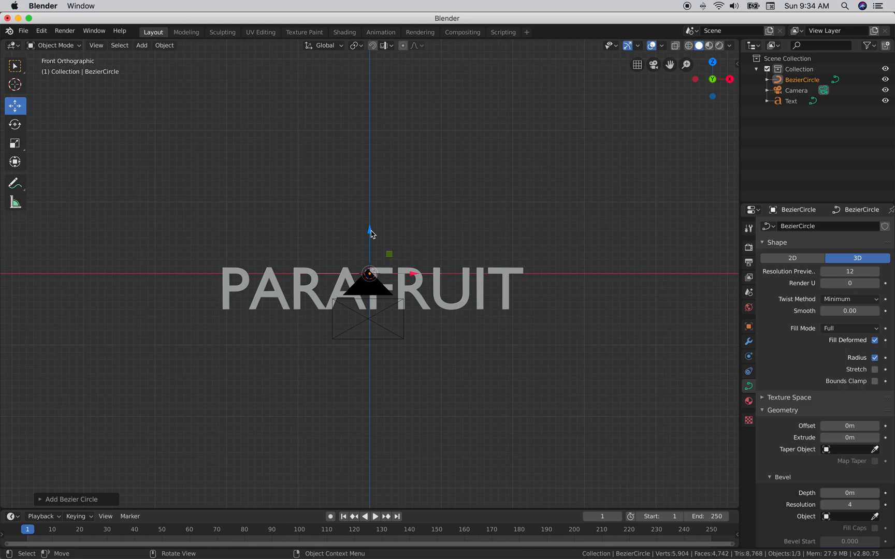
# Scale the Bezier circle up uniformly until it is slightly wider than the PARAFRUIT text.
pyautogui.press('g')
pyautogui.press('s')
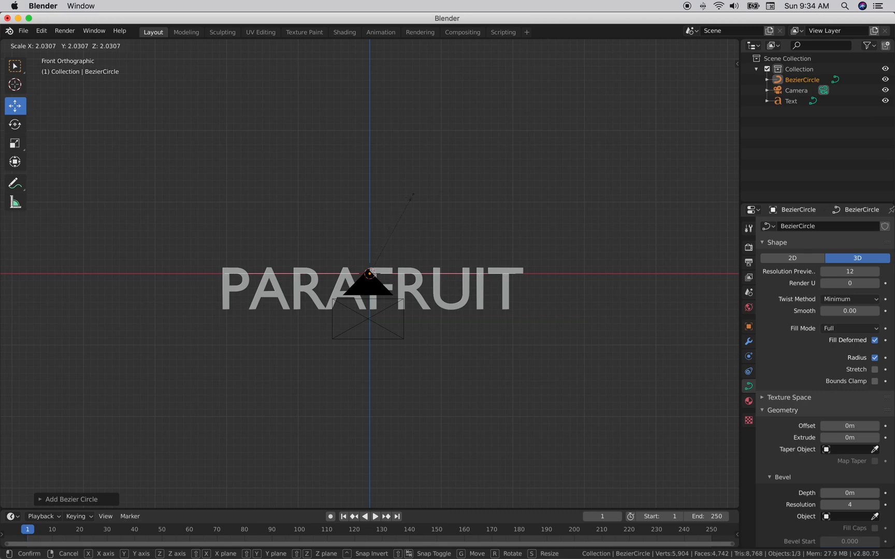
pyautogui.click(423, 189)
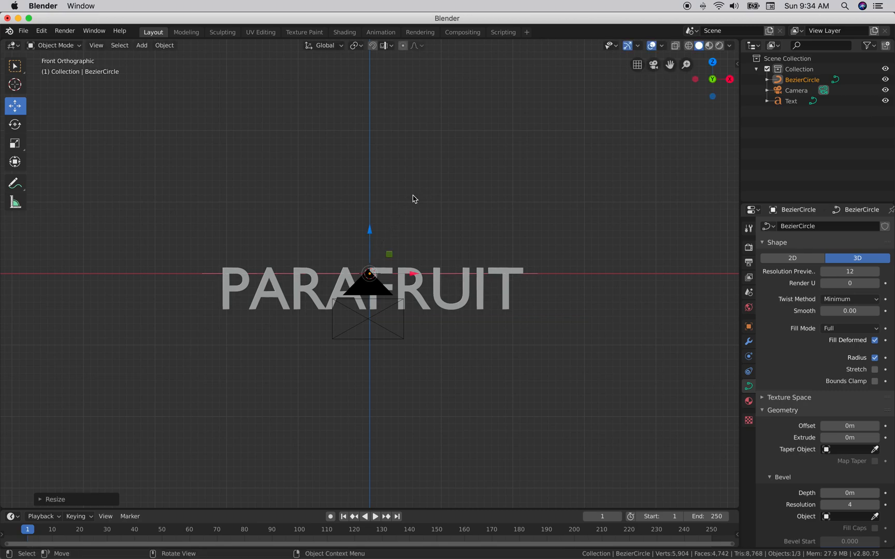
# Examine how the enlarged circle lies around the text from several angles, ending with a nearly top-down look.
pyautogui.scroll(5, 413, 195)
pyautogui.scroll(10, 413, 199)
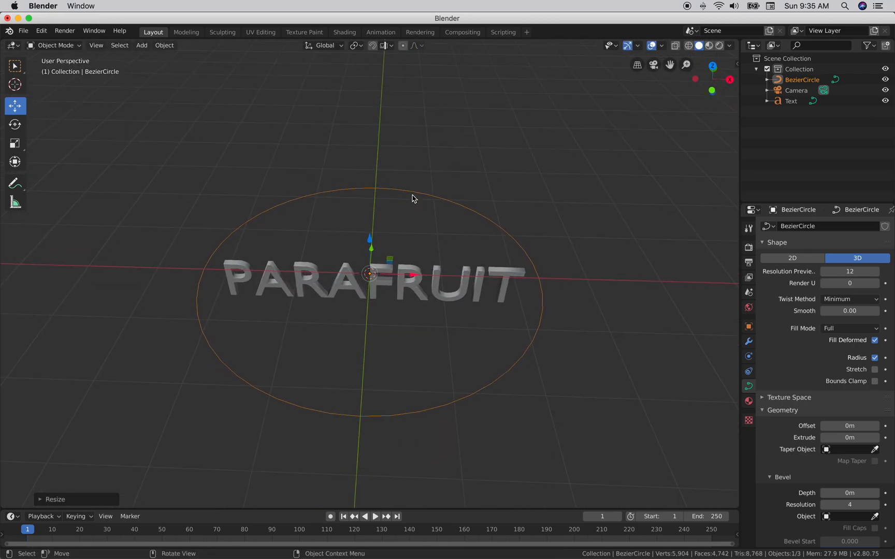
pyautogui.scroll(10, 413, 199)
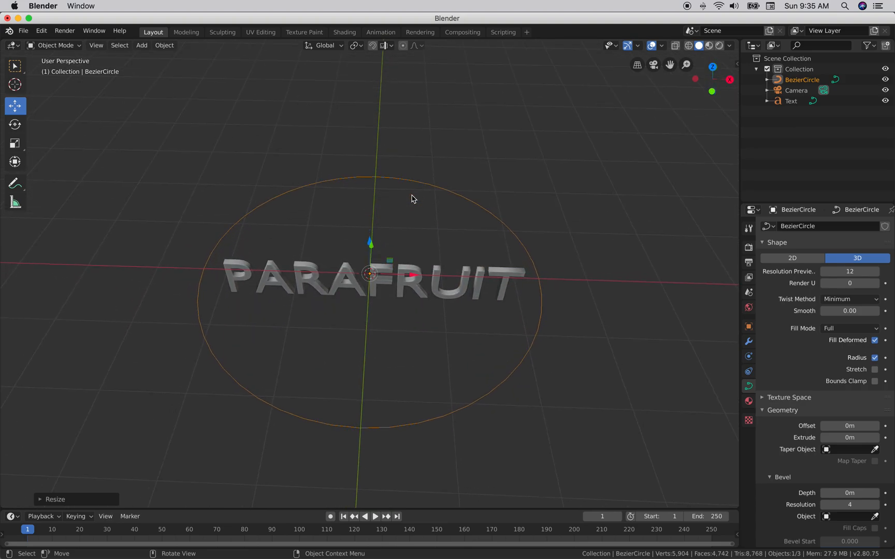
pyautogui.scroll(10, 413, 199)
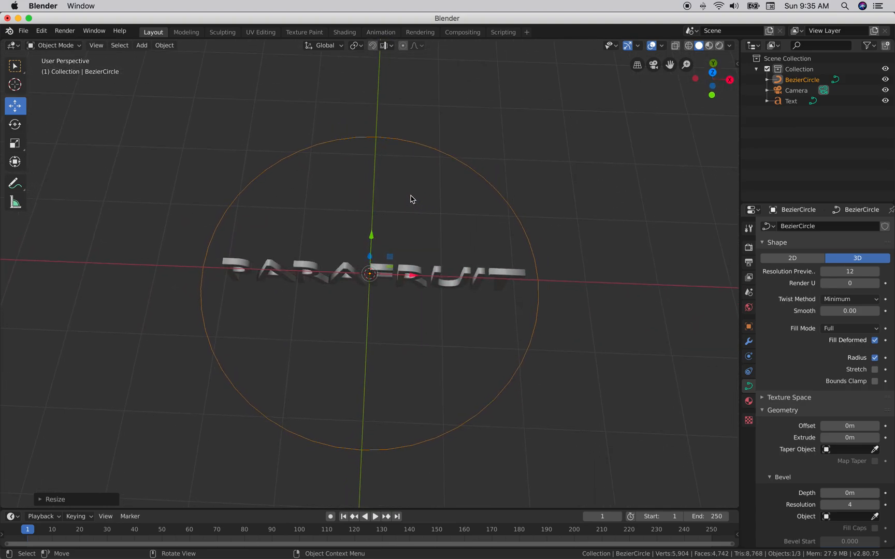
pyautogui.scroll(10, 412, 199)
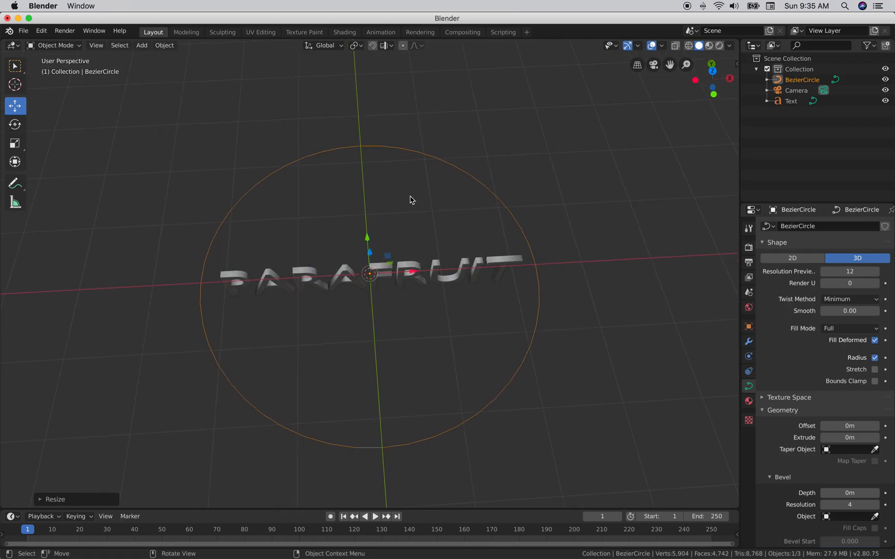
pyautogui.scroll(10, 411, 200)
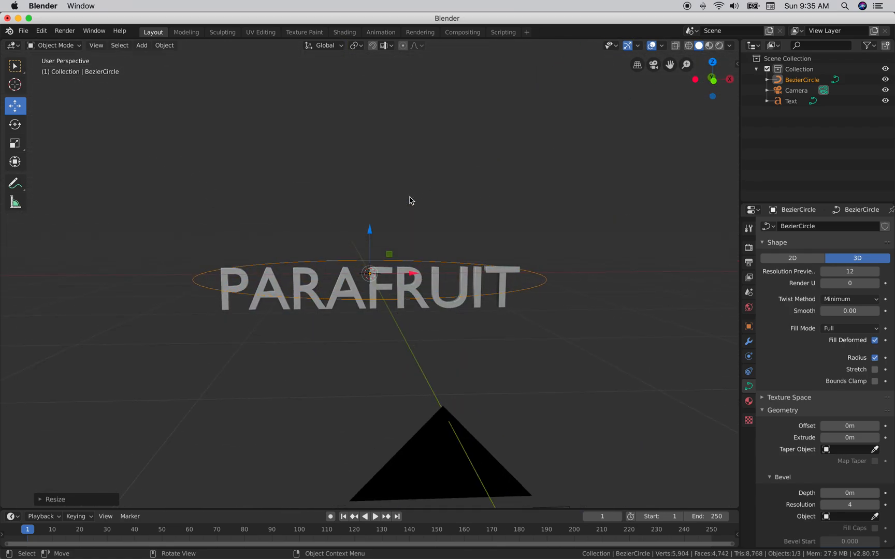
pyautogui.scroll(10, 411, 200)
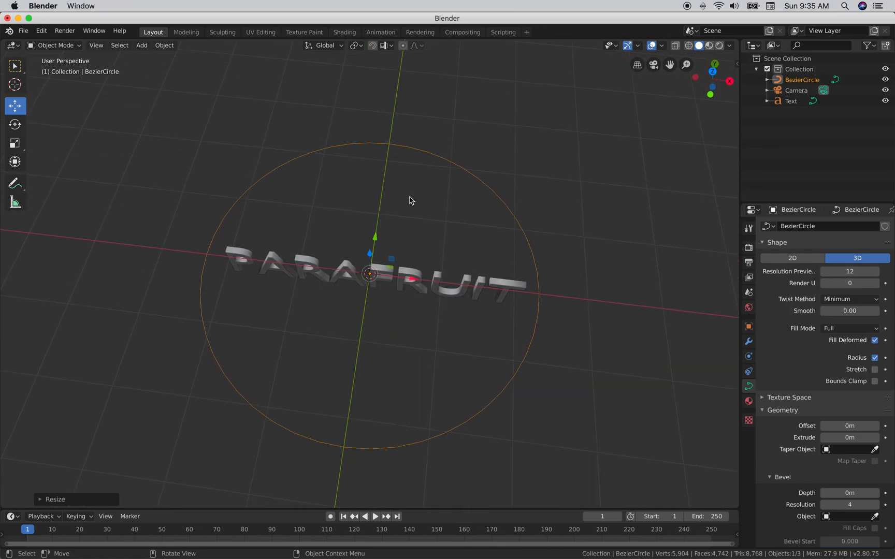
pyautogui.hscroll(10, 411, 200)
pyautogui.hscroll(-10, 408, 201)
pyautogui.hscroll(-4, 408, 200)
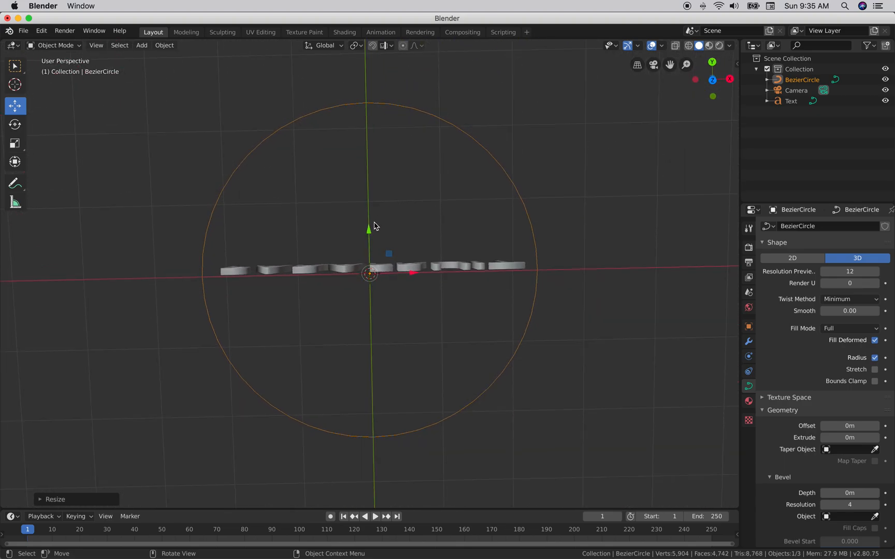
# Rotate the Bezier circle about the X axis until it stands upright, and lower it to centre it around the text.
pyautogui.click(397, 106)
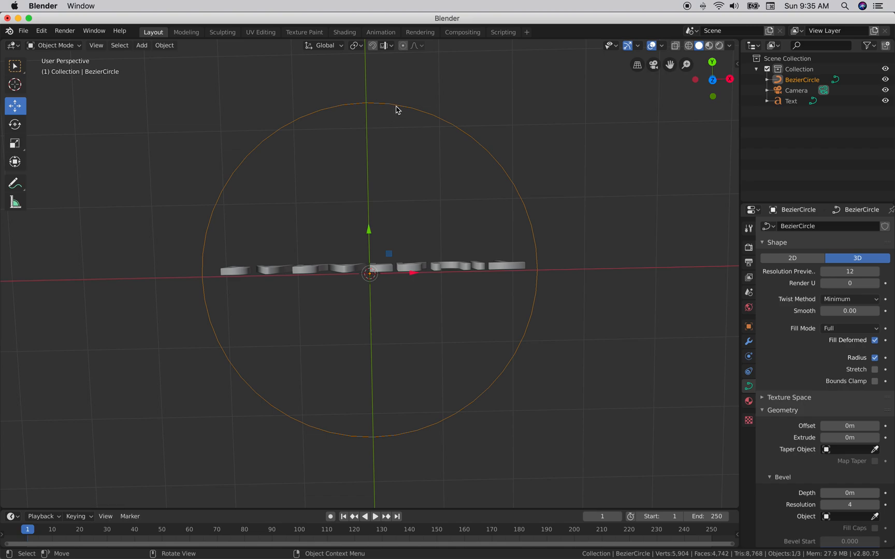
pyautogui.scroll(5, 392, 126)
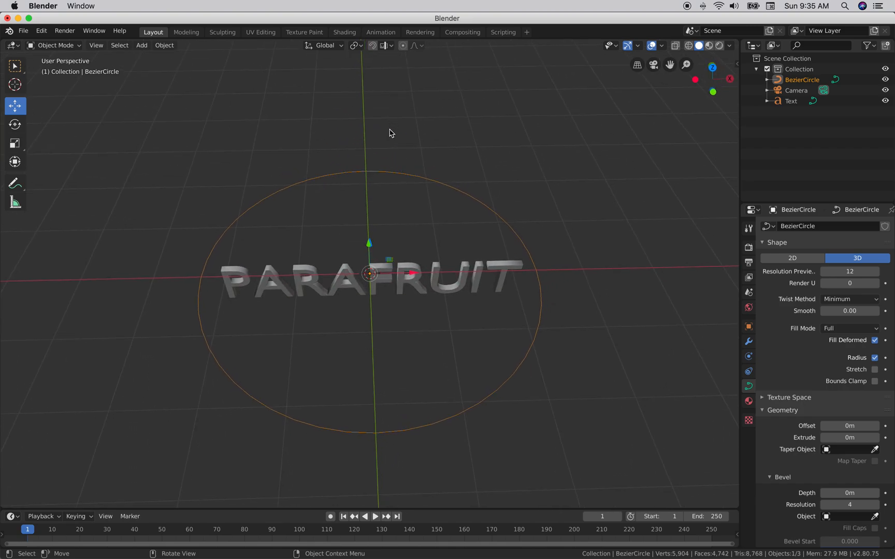
pyautogui.moveTo(390, 176); pyautogui.dragTo(386, 173)
pyautogui.press('r')
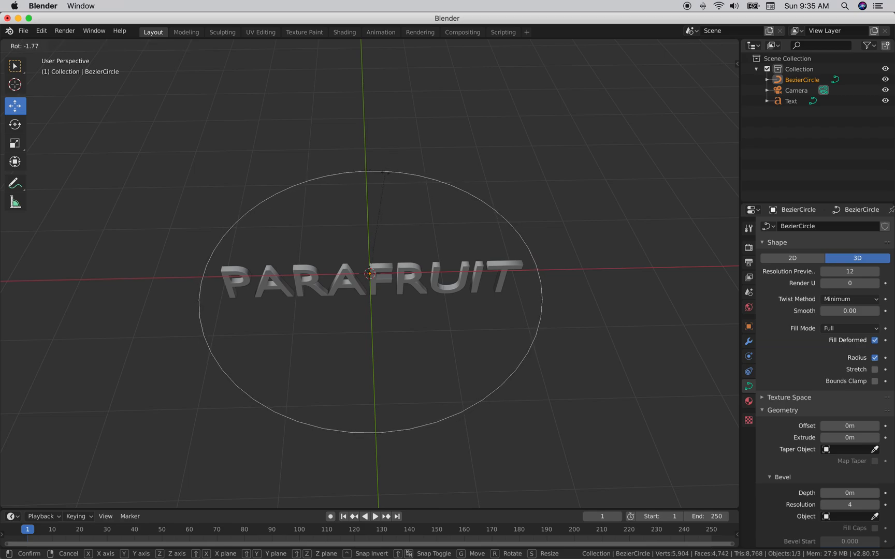
pyautogui.press('y')
pyautogui.moveTo(383, 173); pyautogui.dragTo(362, 258)
pyautogui.press('x')
pyautogui.scroll(5, 361, 257)
pyautogui.scroll(-10, 361, 257)
pyautogui.scroll(3, 362, 257)
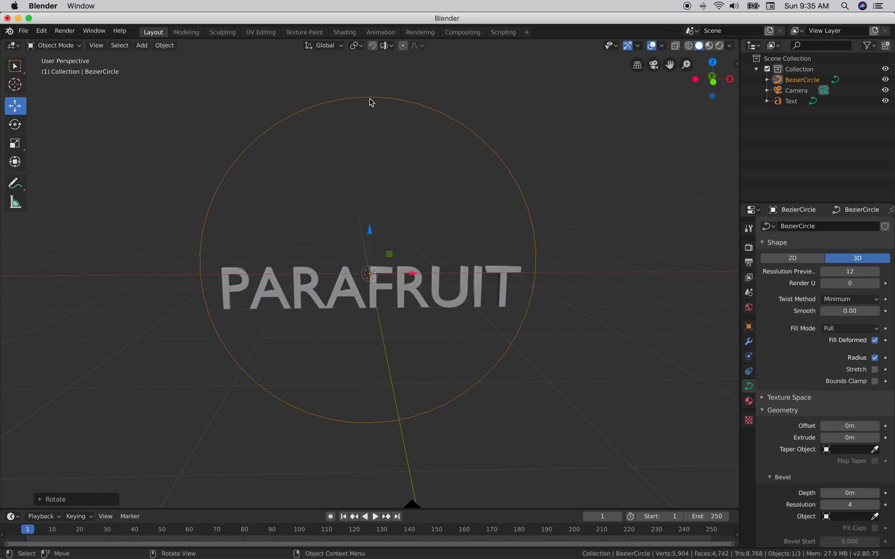
pyautogui.moveTo(370, 101); pyautogui.dragTo(367, 128)
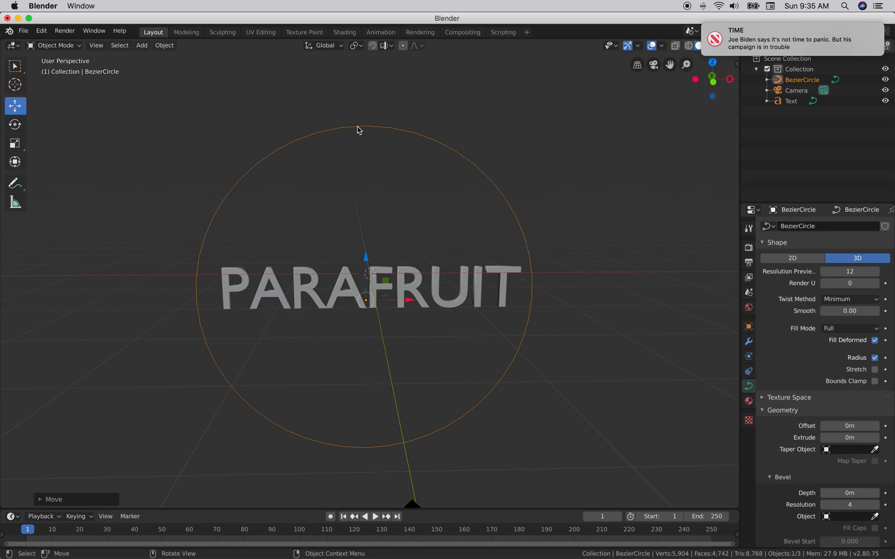
# In Edit Mode, lower the circle's top control point and raise its bottom one to form a flat oval around the text.
pyautogui.press('Tab')
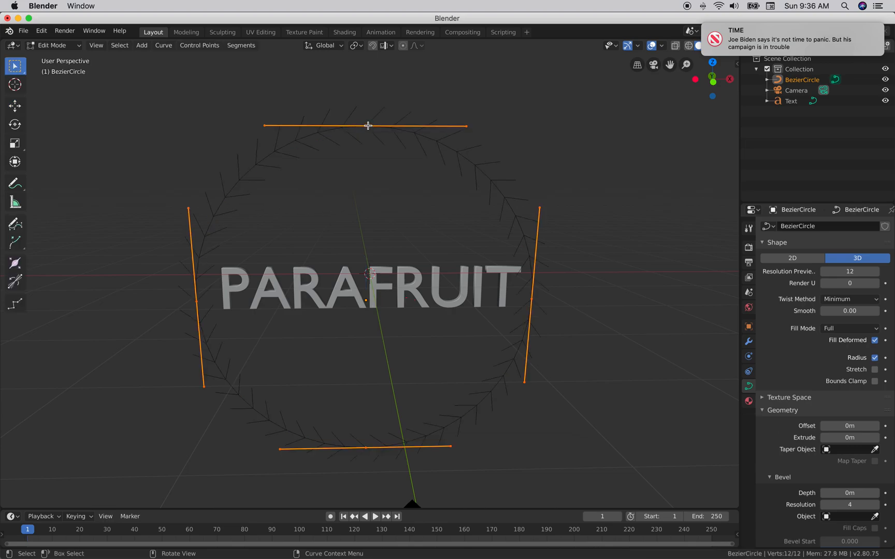
pyautogui.moveTo(366, 127)
pyautogui.mouseDown()
pyautogui.moveTo(366, 141)
pyautogui.moveTo(367, 128)
pyautogui.mouseUp()
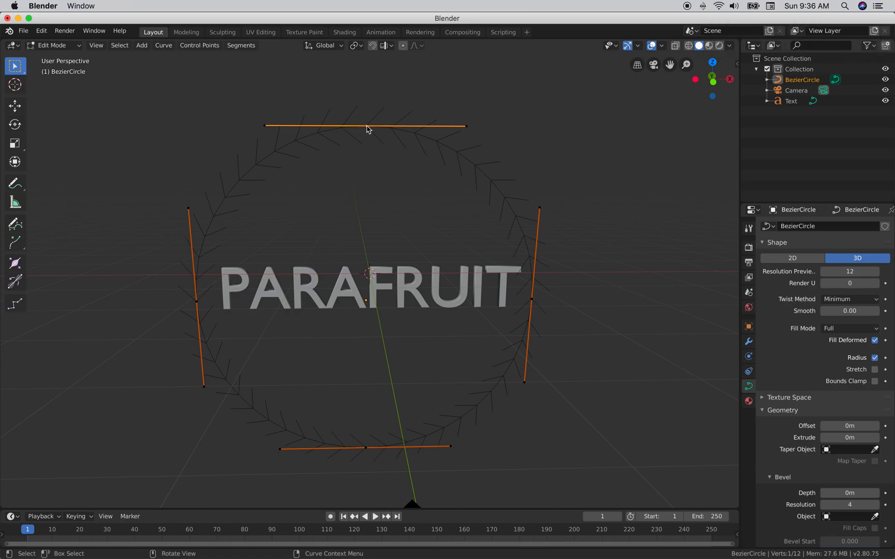
pyautogui.click(17, 107)
pyautogui.moveTo(366, 83); pyautogui.dragTo(364, 170)
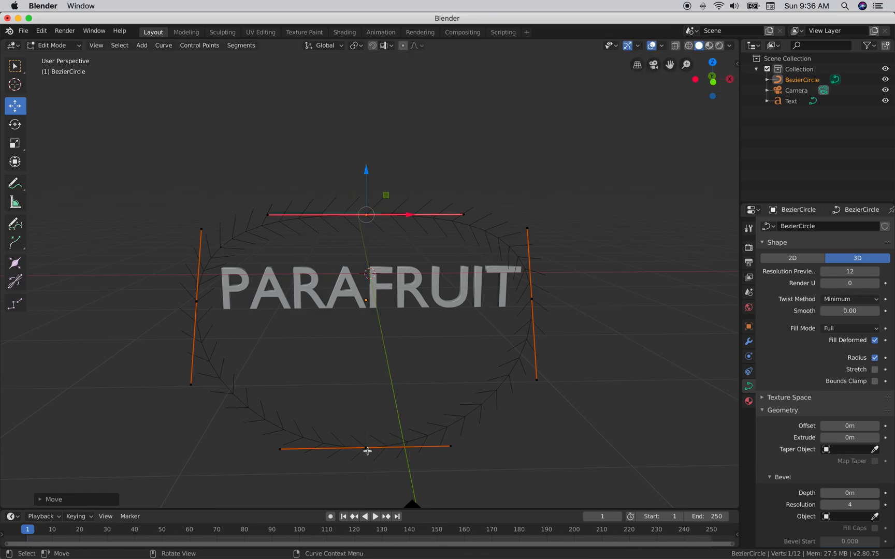
pyautogui.click(364, 449)
pyautogui.moveTo(367, 414); pyautogui.dragTo(375, 311)
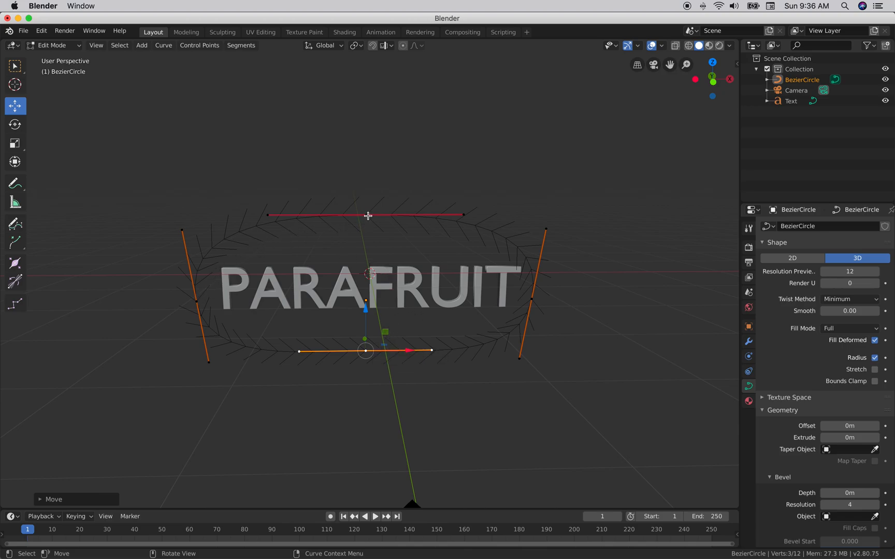
pyautogui.moveTo(367, 216); pyautogui.dragTo(369, 216)
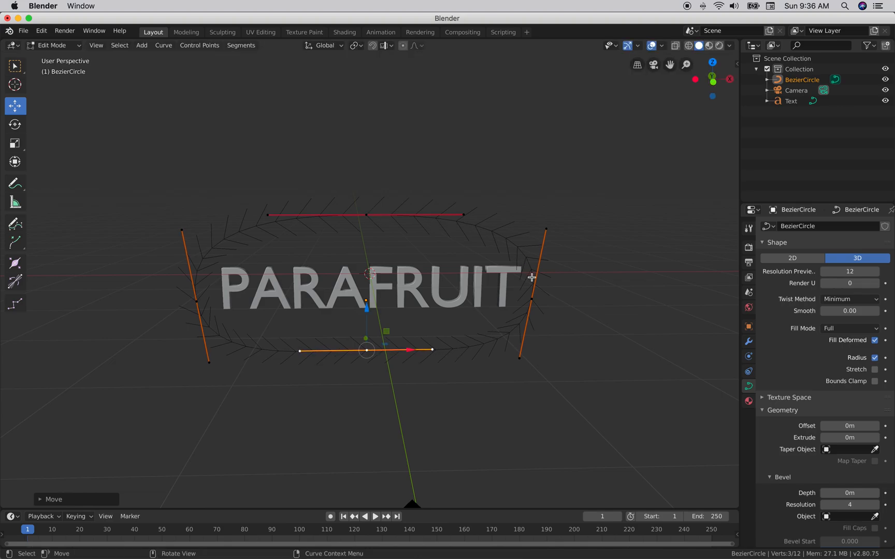
# Nudge the oval's right control point slightly upward, deselect the points and return to Object Mode.
pyautogui.click(531, 299)
pyautogui.moveTo(534, 256); pyautogui.dragTo(534, 250)
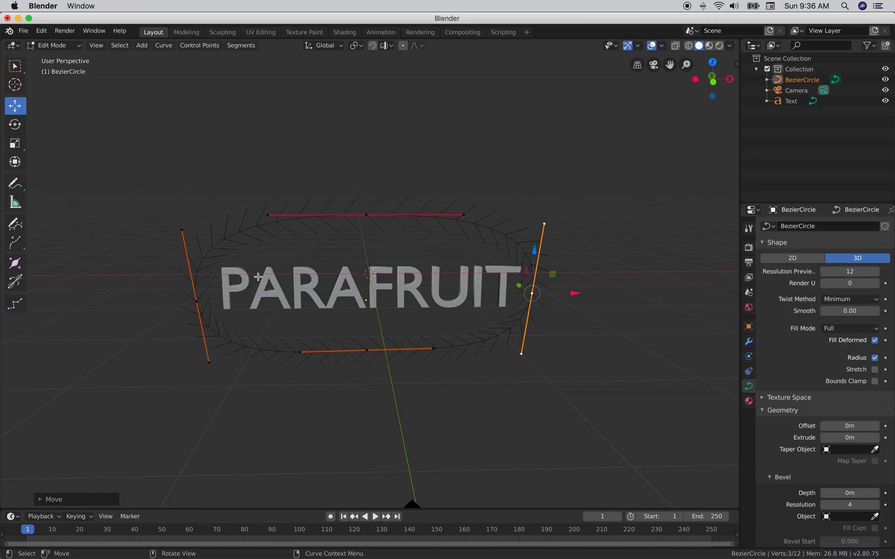
pyautogui.click(142, 46)
pyautogui.click(230, 80)
pyautogui.click(15, 66)
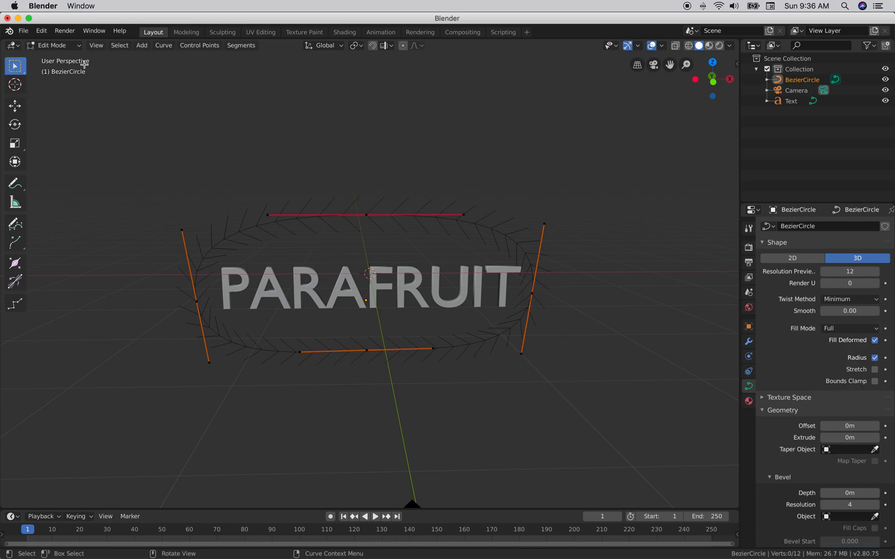
pyautogui.click(142, 46)
pyautogui.click(142, 46)
pyautogui.press('Tab')
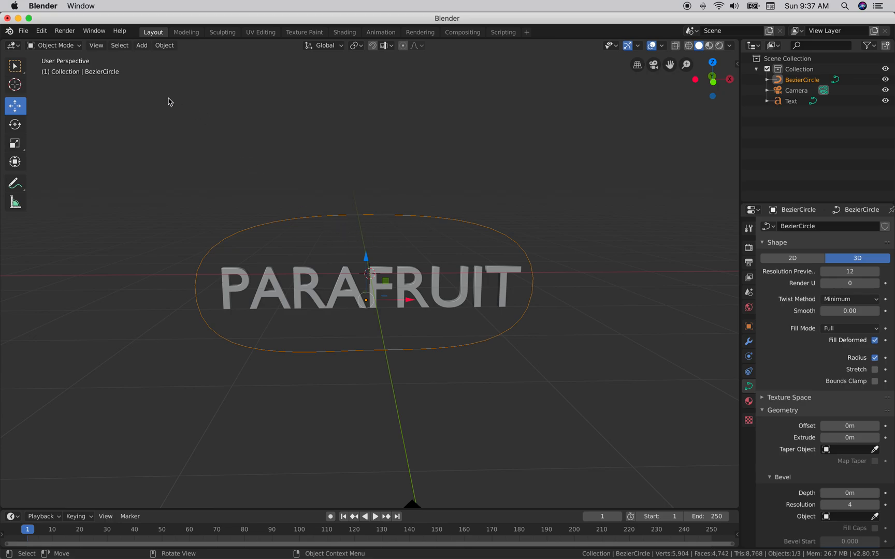
# Add a Point light at the origin.
pyautogui.click(142, 46)
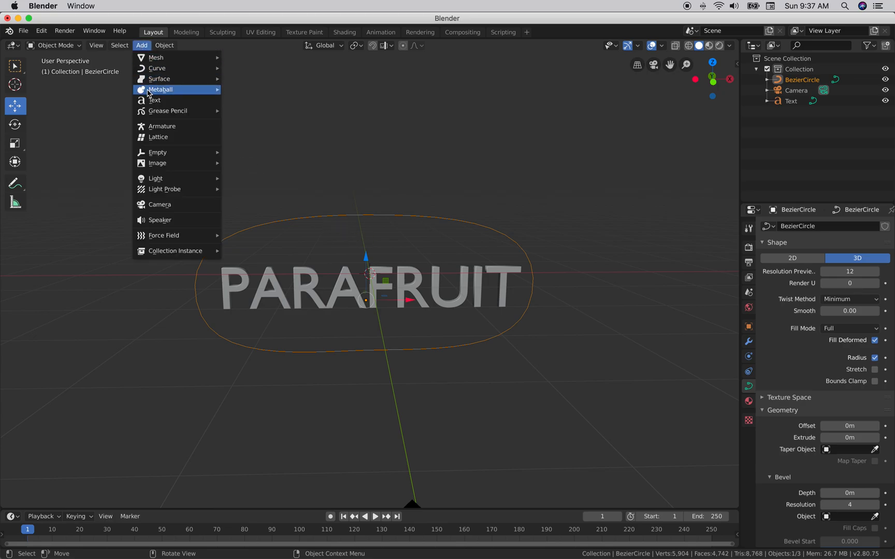
pyautogui.moveTo(158, 182)
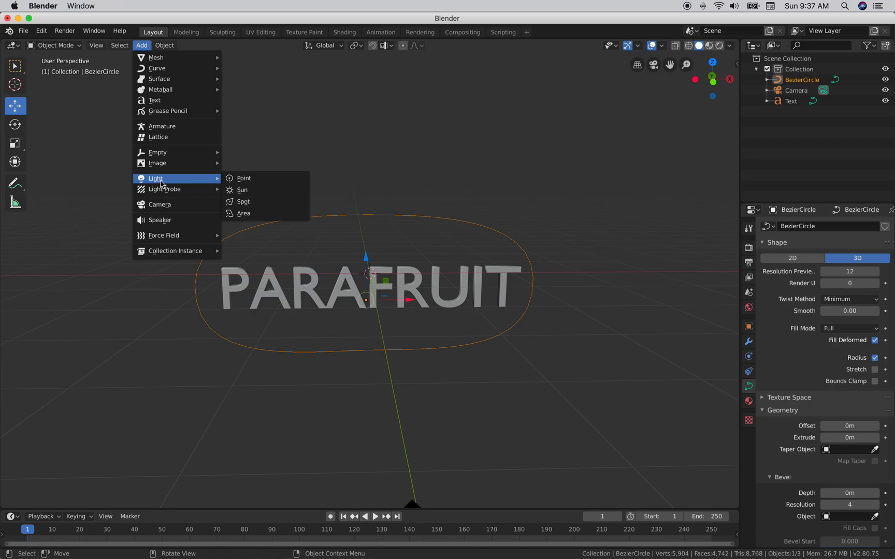
pyautogui.click(246, 181)
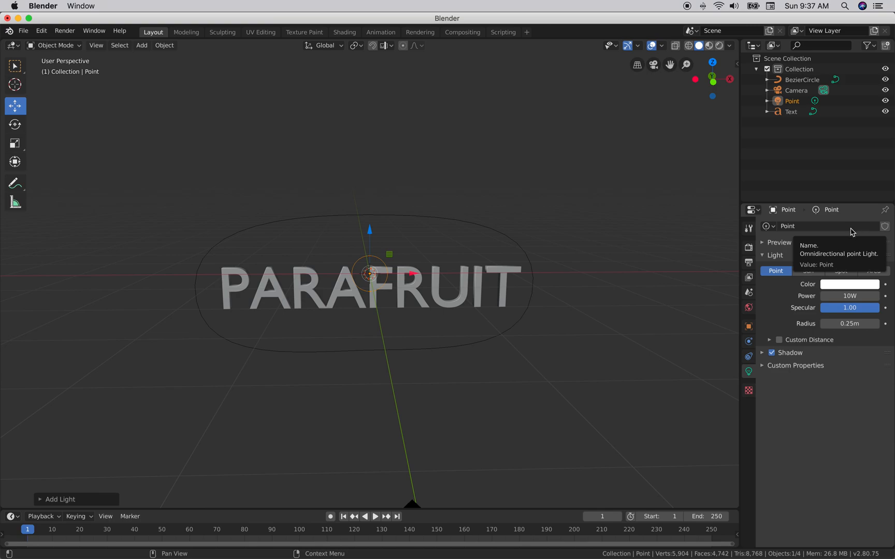
# Give the point light a Follow Path object constraint with BezierCircle as its target.
pyautogui.click(748, 357)
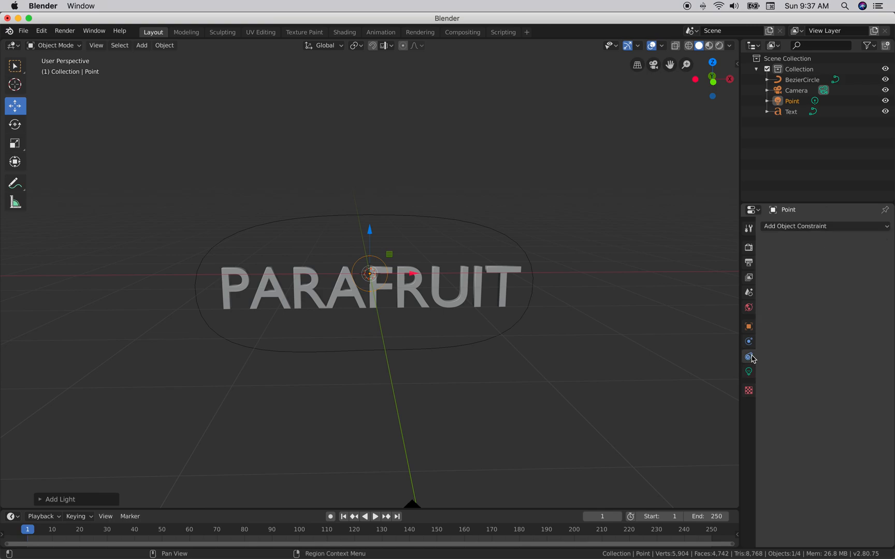
pyautogui.click(824, 228)
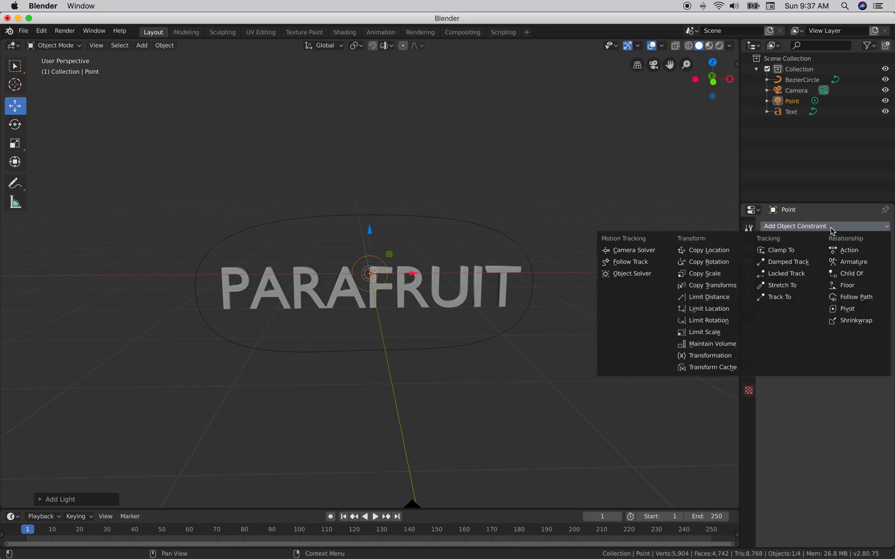
pyautogui.click(844, 297)
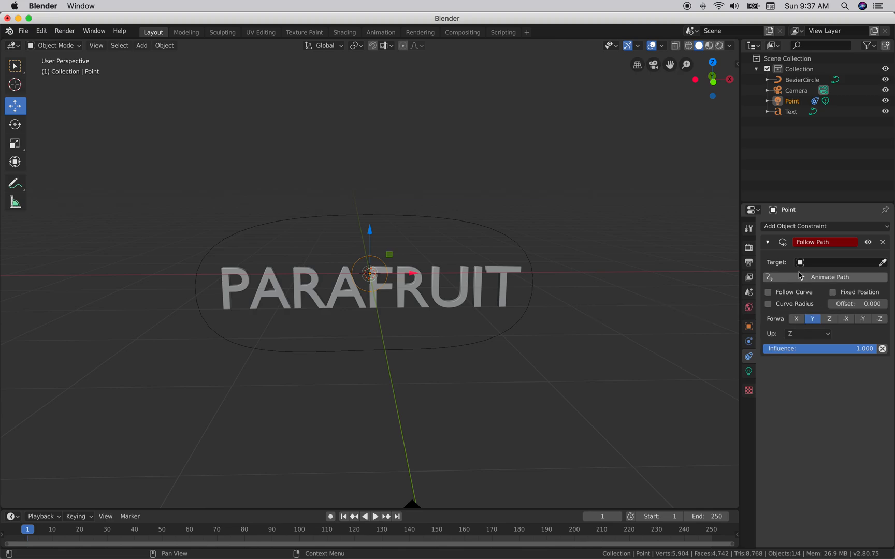
pyautogui.click(834, 263)
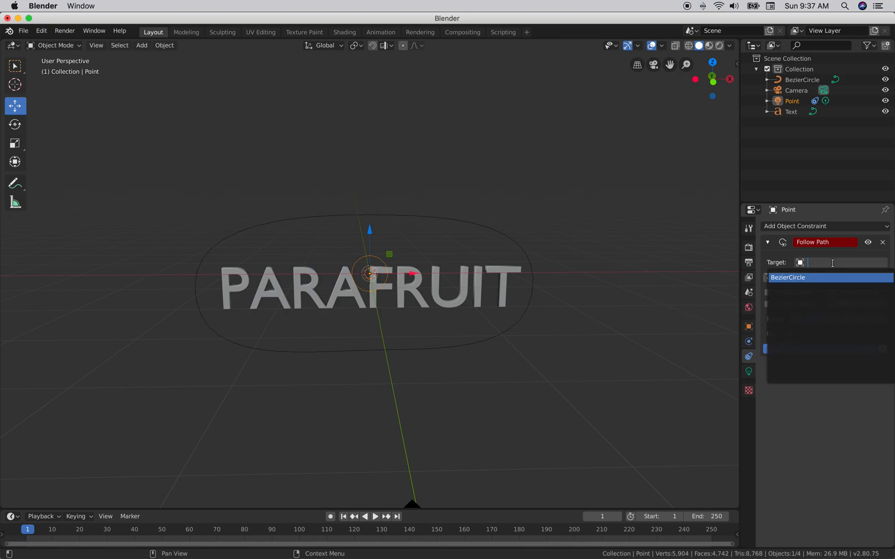
pyautogui.click(805, 279)
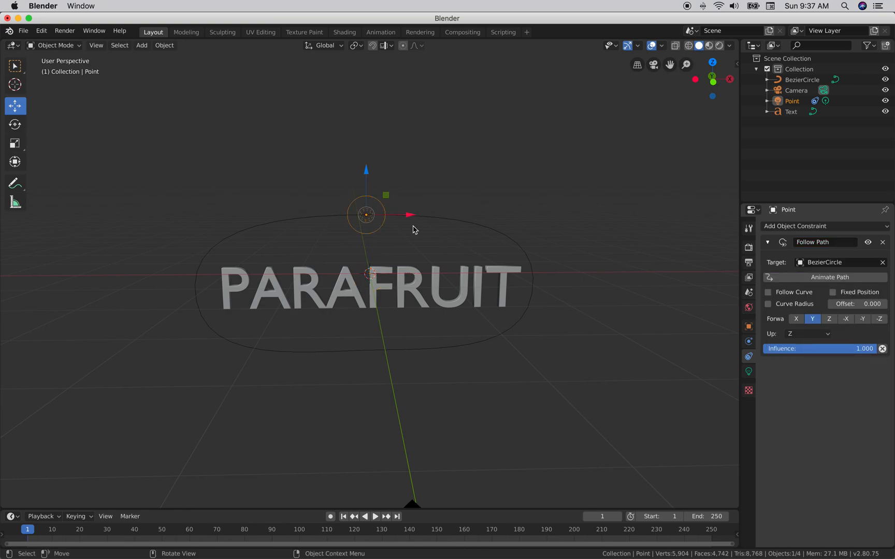